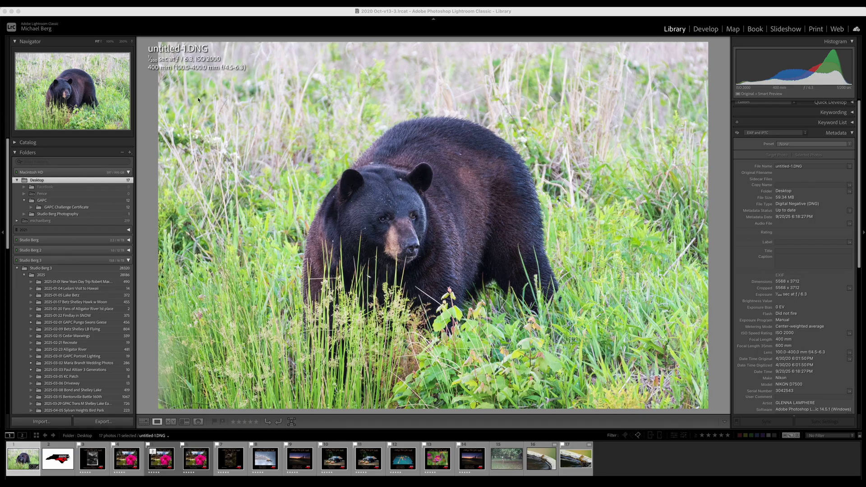
# Turn on Denoise for the bear photo in Develop and bring up the Basic adjustments
pyautogui.click(391, 219)
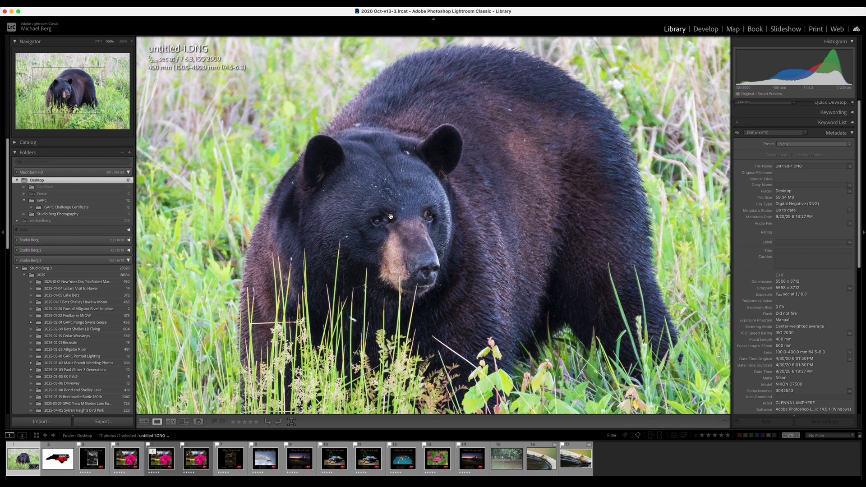
pyautogui.click(391, 216)
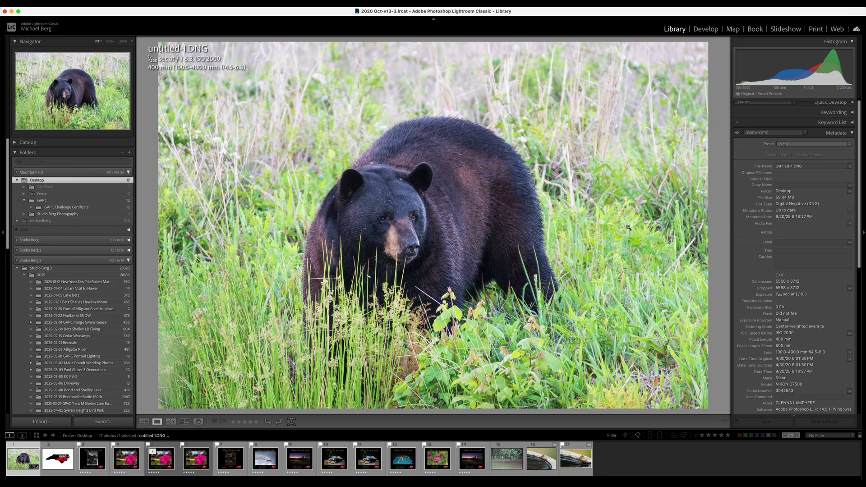
pyautogui.press('d')
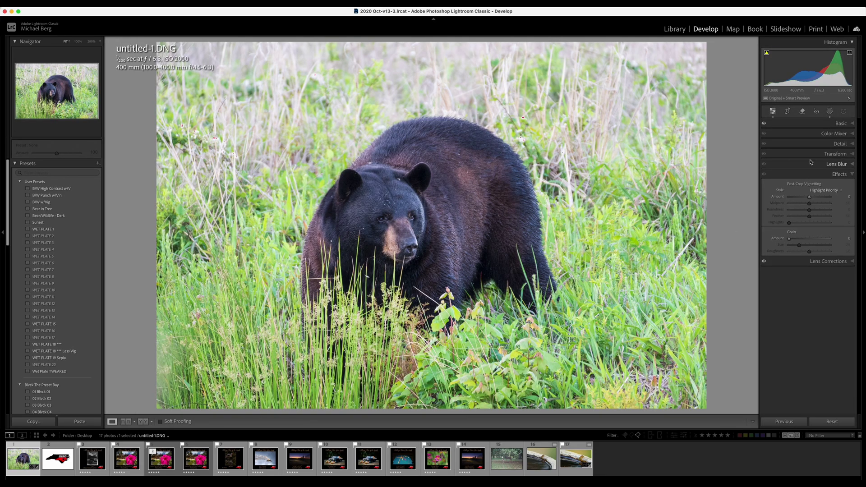
pyautogui.click(812, 144)
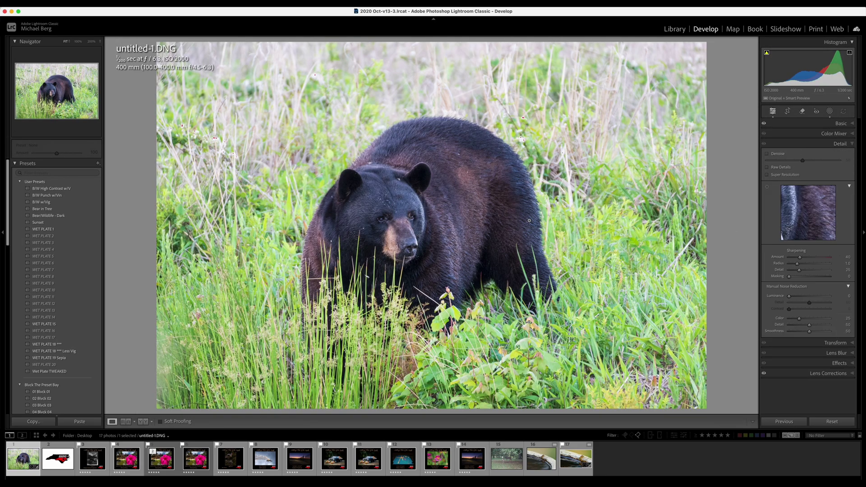
pyautogui.click(391, 237)
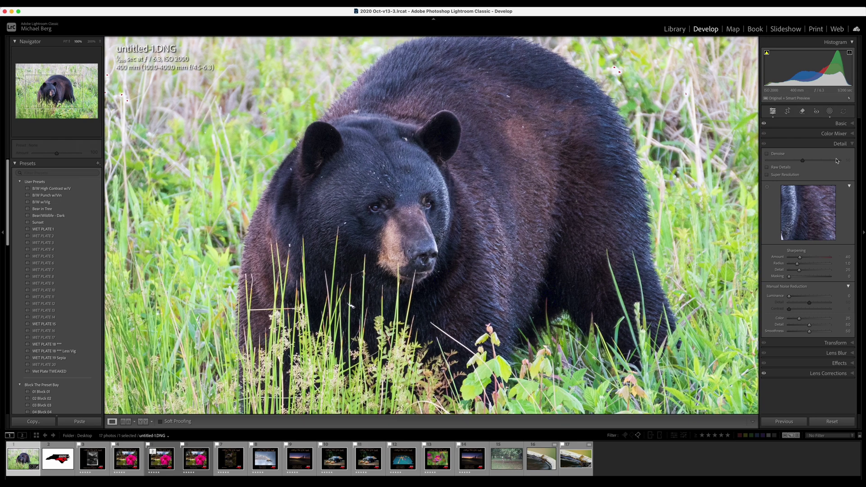
pyautogui.click(768, 154)
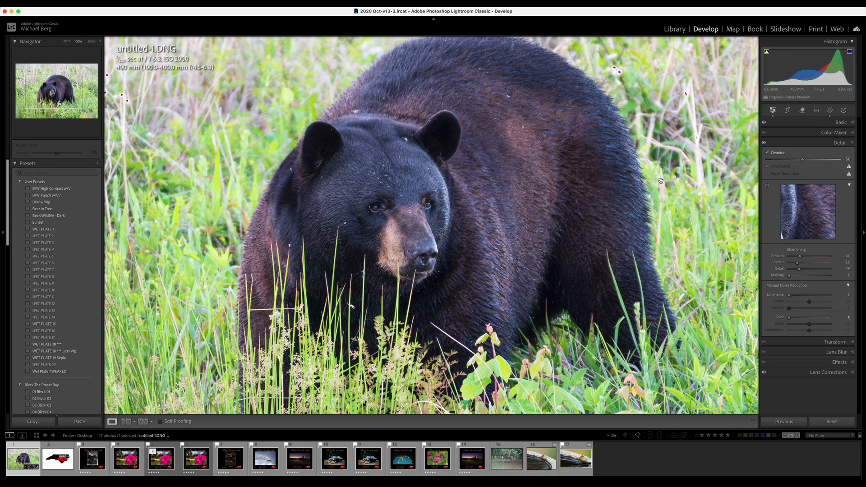
pyautogui.click(768, 153)
pyautogui.click(767, 154)
pyautogui.click(814, 121)
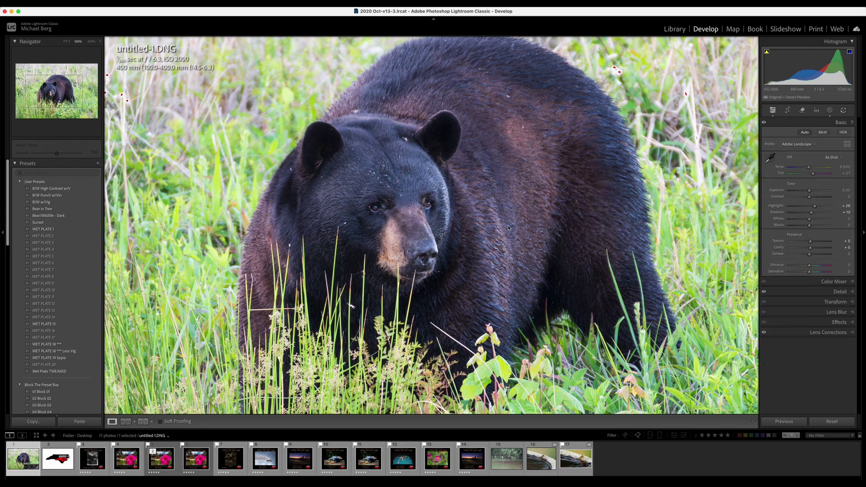
pyautogui.click(439, 233)
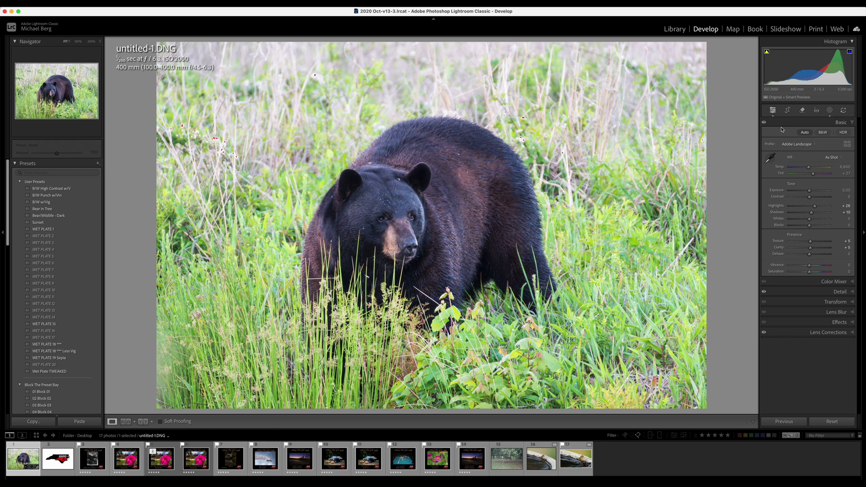
# Try the Adaptive Color profile and the Auto tone adjustment on the bear photo, undoing each
pyautogui.click(796, 144)
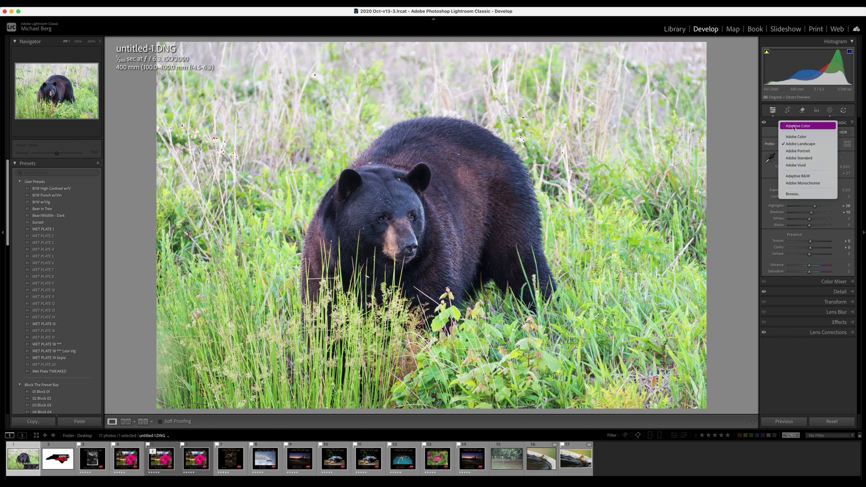
pyautogui.click(795, 127)
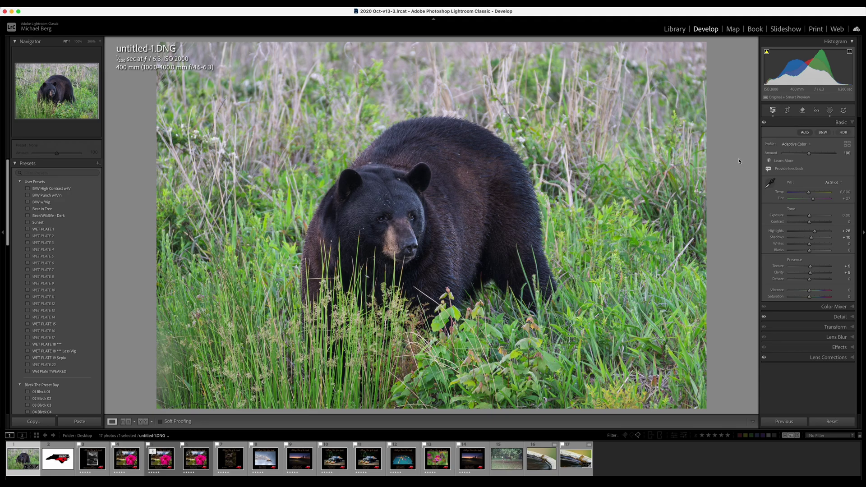
pyautogui.press('super+z')
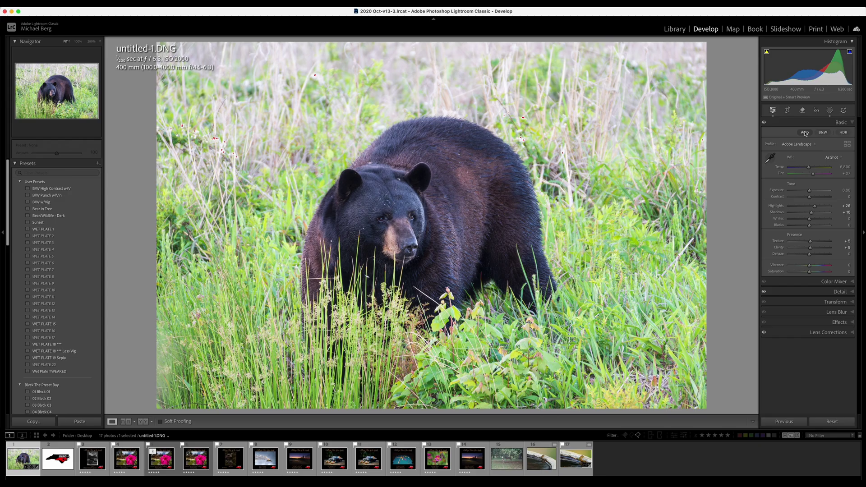
pyautogui.click(805, 132)
pyautogui.press('super+z')
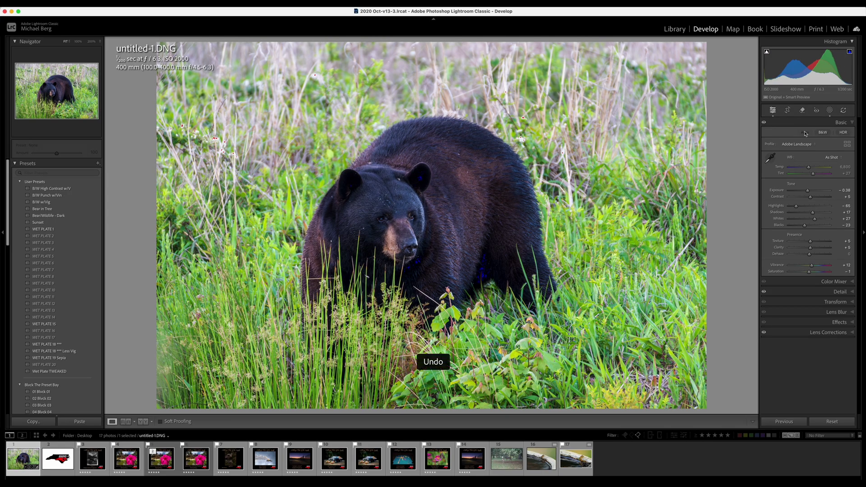
# Compare the Adaptive Color and Adobe Landscape profiles on the photo and settle on Adaptive Color
pyautogui.click(800, 144)
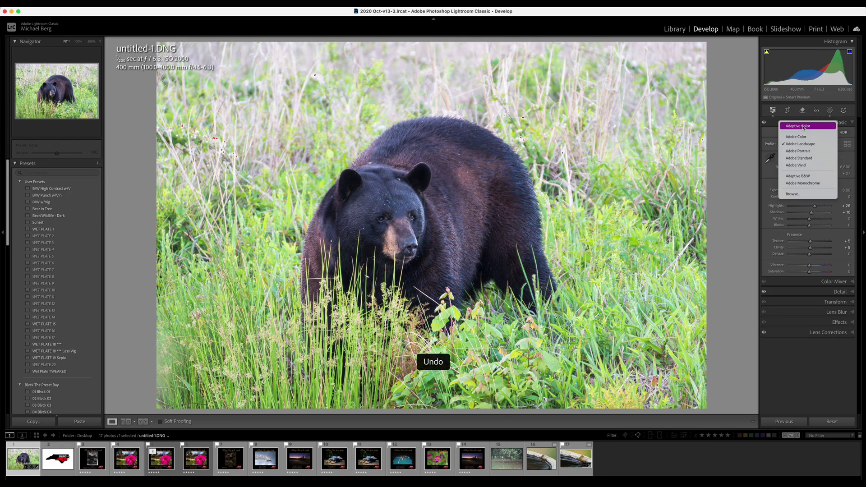
pyautogui.click(802, 129)
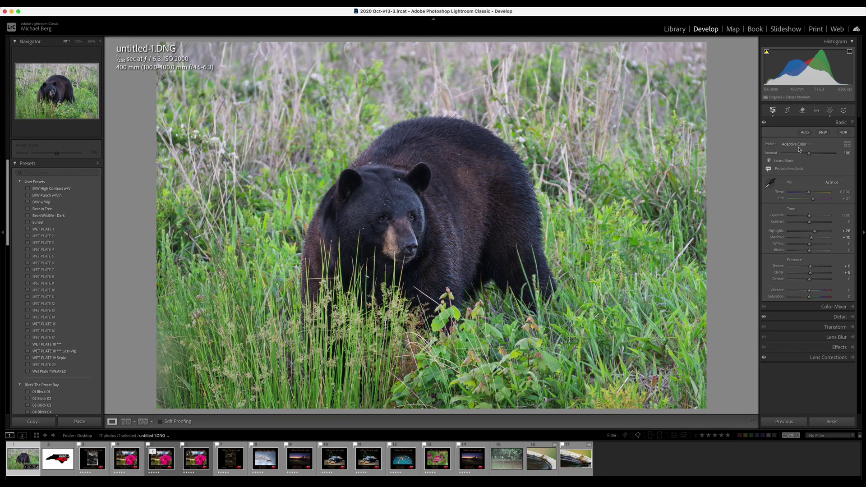
pyautogui.click(802, 145)
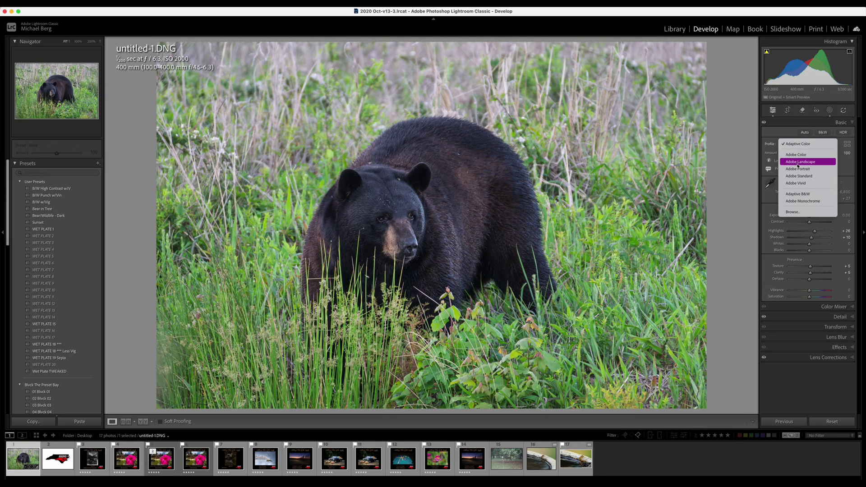
pyautogui.click(799, 162)
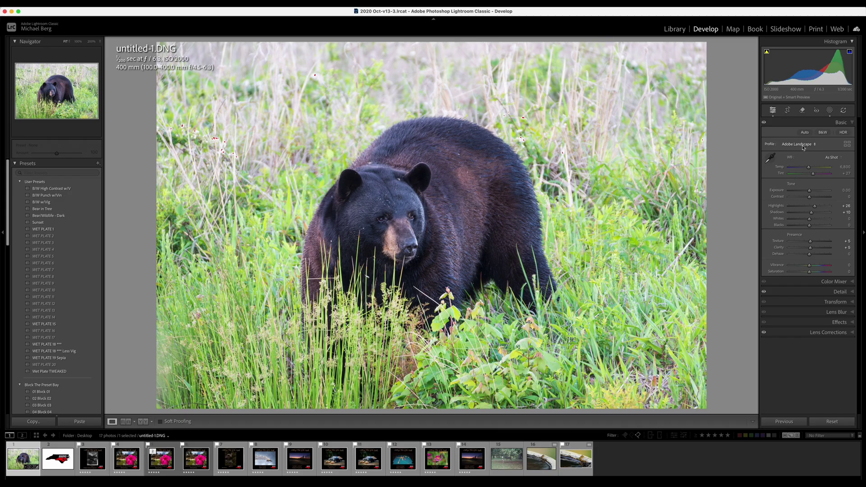
pyautogui.click(804, 145)
pyautogui.click(799, 126)
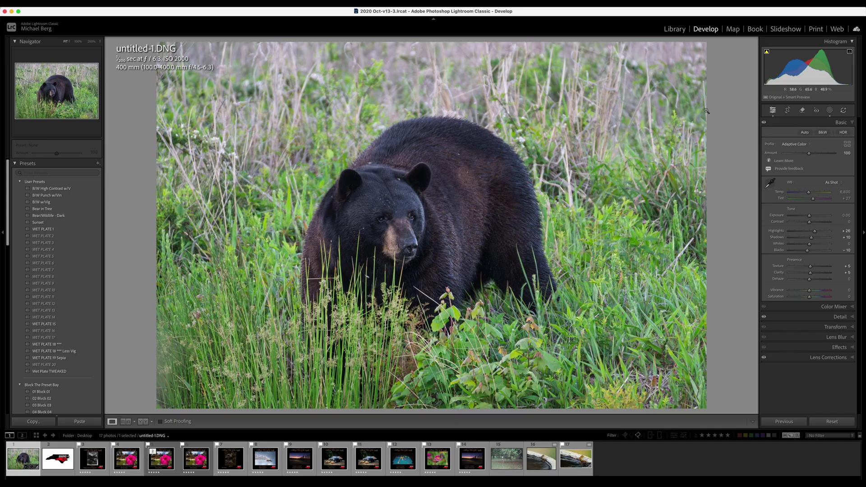
# Try lowering Blacks to -59 to check shadow clipping on the bear and bring it back up to -22
pyautogui.press('-')
pyautogui.press('-')
pyautogui.press('-')
pyautogui.press('-')
pyautogui.press('-')
pyautogui.press('-')
pyautogui.press('-')
pyautogui.press('-')
pyautogui.press('-')
pyautogui.press('-')
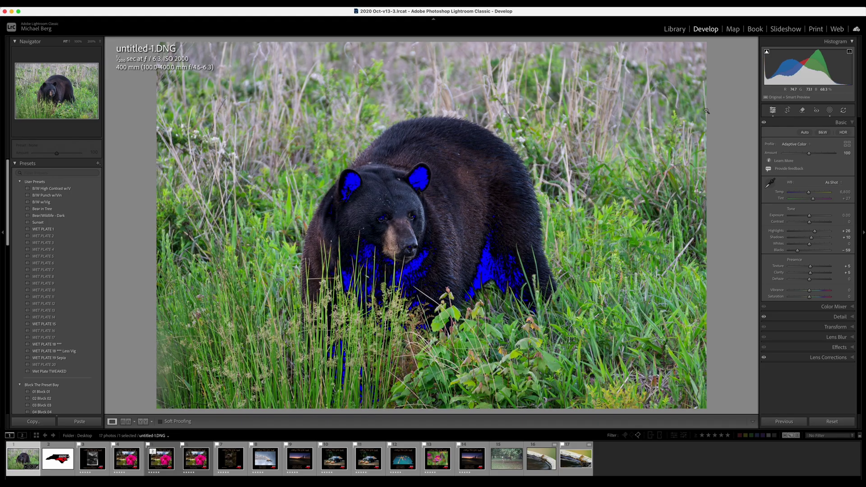
pyautogui.press('=')
pyautogui.press('=')
pyautogui.press('=')
pyautogui.press('=')
pyautogui.press('=')
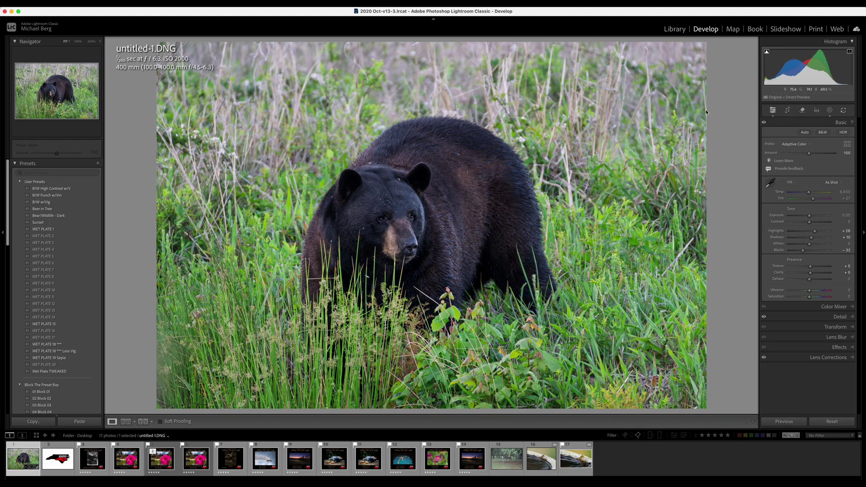
# Raise Blacks to -1 and Contrast to +20 for the whole photo
pyautogui.press('=')
pyautogui.press('=')
pyautogui.press('=')
pyautogui.press('=')
pyautogui.press('=')
pyautogui.press('=')
pyautogui.press('=')
pyautogui.press('=')
pyautogui.press('=')
pyautogui.press('=')
pyautogui.press('=')
pyautogui.press('=')
pyautogui.press('=')
pyautogui.press('=')
pyautogui.press('=')
pyautogui.press('=')
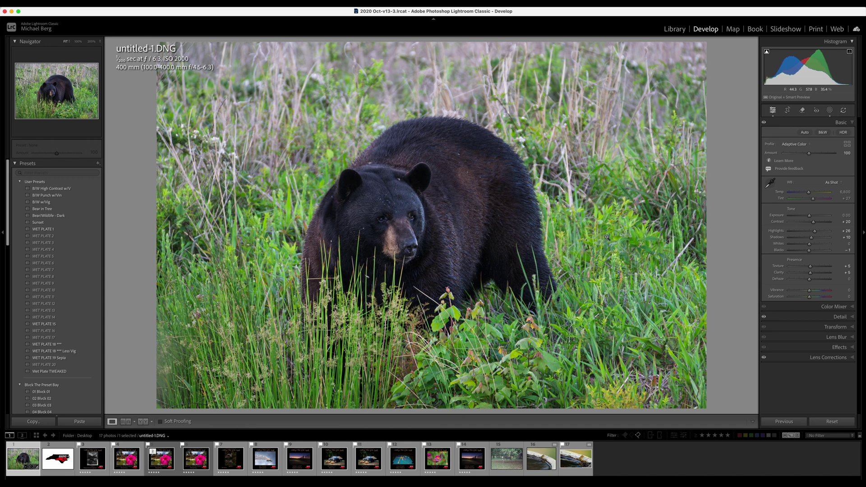
# Set Blacks to +5 and Shadows to +30 for the whole photo
pyautogui.press('=')
pyautogui.press('=')
pyautogui.press('=')
pyautogui.press('=')
pyautogui.press('=')
pyautogui.press('=')
pyautogui.press('=')
pyautogui.press('=')
pyautogui.press('=')
pyautogui.press('=')
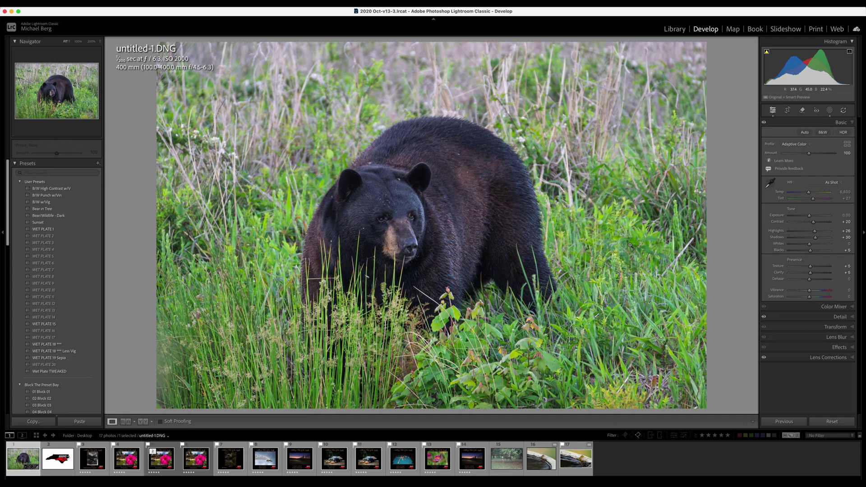
# Test Vibrance up to +41 and settle on Vibrance +18 with Saturation at +3
pyautogui.press('=')
pyautogui.press('=')
pyautogui.press('=')
pyautogui.press('=')
pyautogui.press('=')
pyautogui.press('=')
pyautogui.press('=')
pyautogui.press('=')
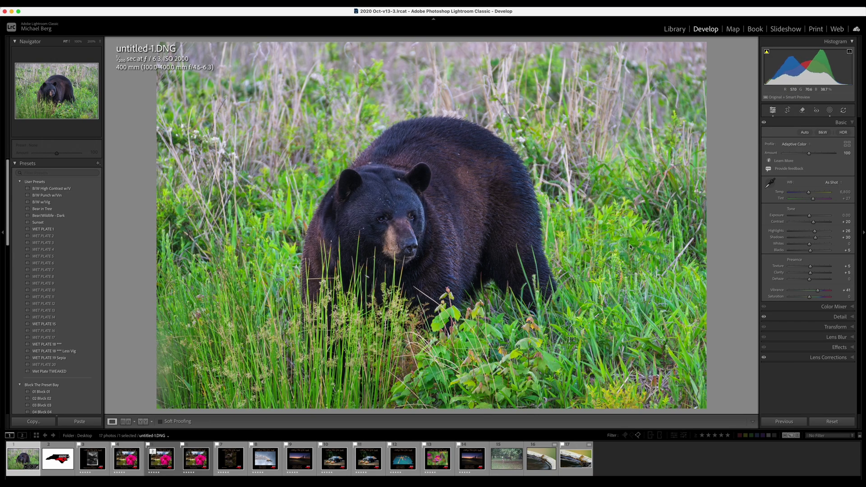
pyautogui.press('-')
pyautogui.press('-')
pyautogui.press('-')
# Try a light post-crop vignette on the photo, undo it, and return to the Basic adjustments
pyautogui.press('super+8')
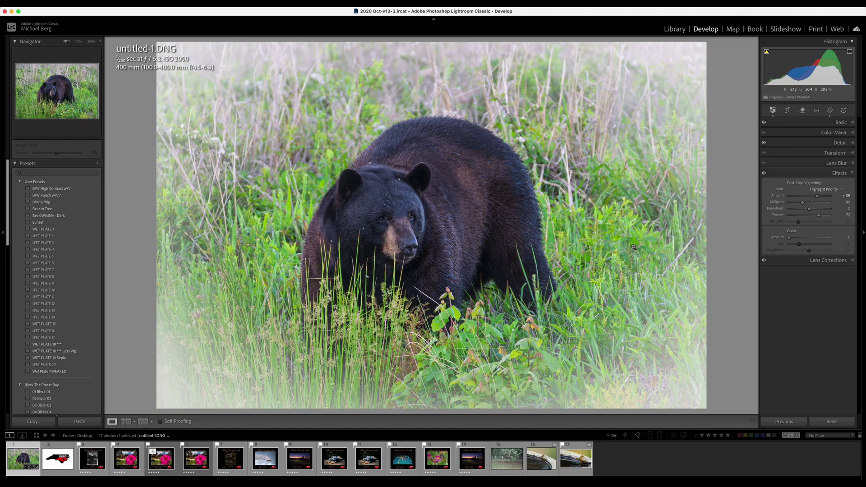
pyautogui.press('super+z')
pyautogui.press('super+1')
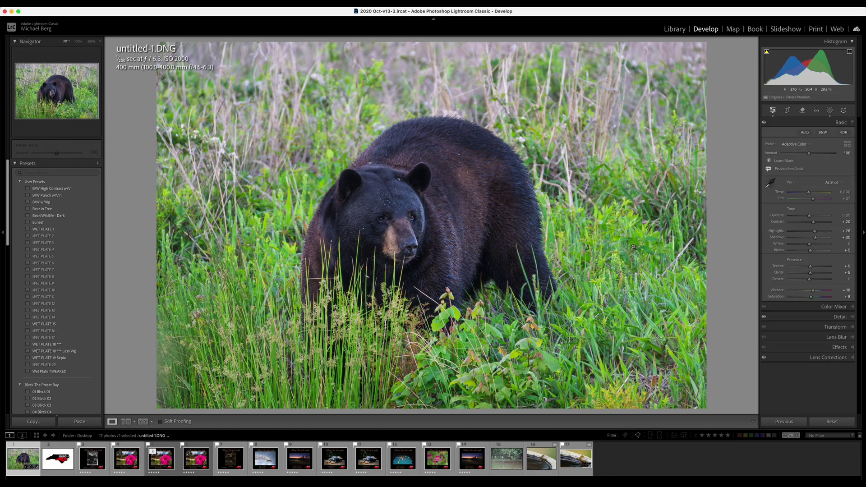
# Try raising Saturation to +59 and undo the change
pyautogui.press('=')
pyautogui.press('=')
pyautogui.press('=')
pyautogui.press('=')
pyautogui.press('=')
pyautogui.press('=')
pyautogui.press('=')
pyautogui.press('=')
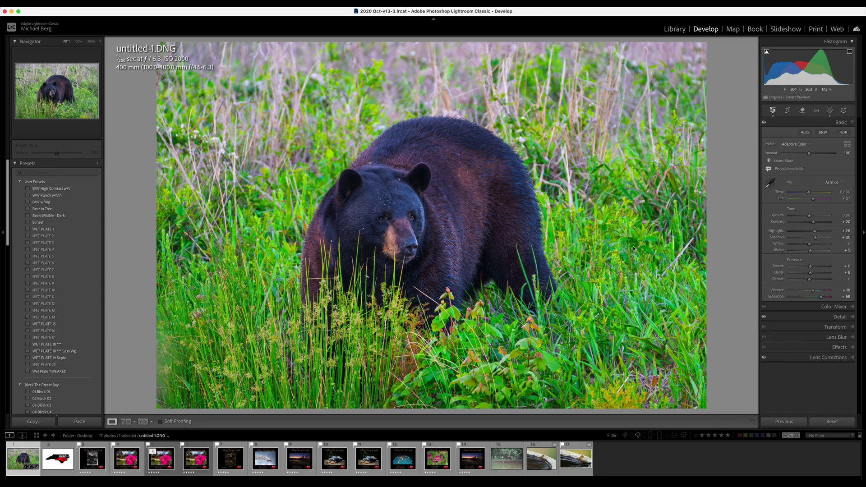
pyautogui.press('super+z')
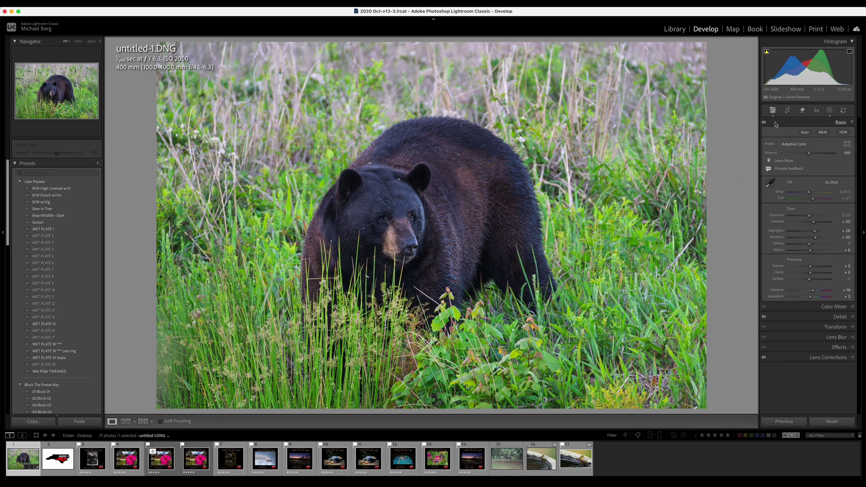
# Delete the existing brush mask, Mask 1, from the photo
pyautogui.click(830, 111)
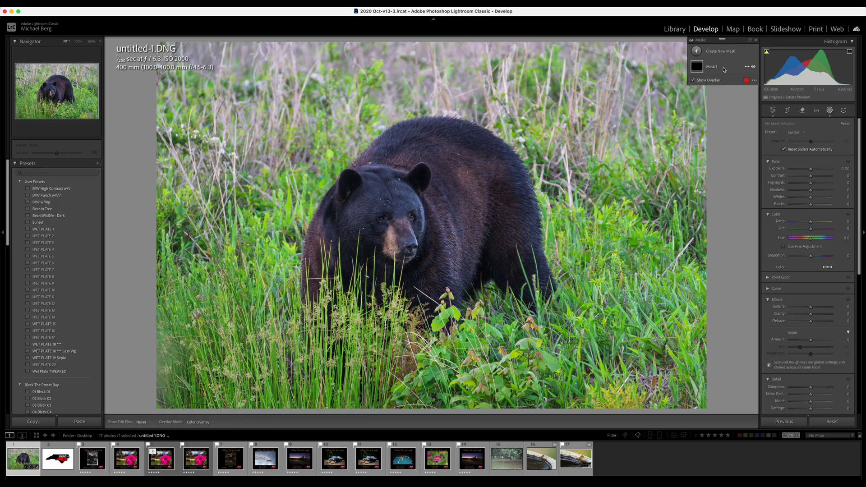
pyautogui.click(754, 67)
pyautogui.click(725, 70)
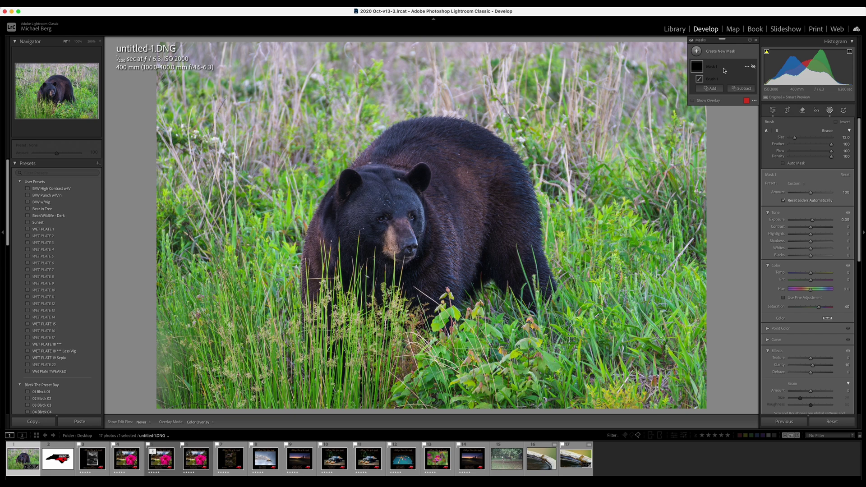
pyautogui.rightClick(724, 70)
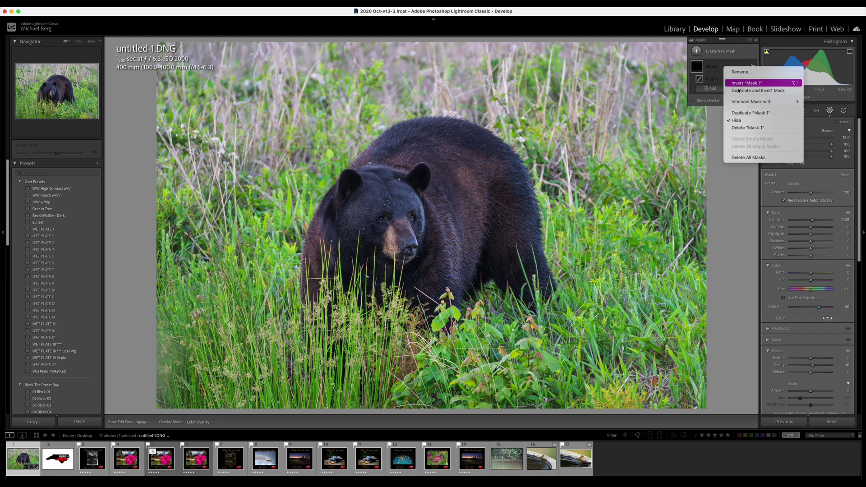
pyautogui.click(747, 128)
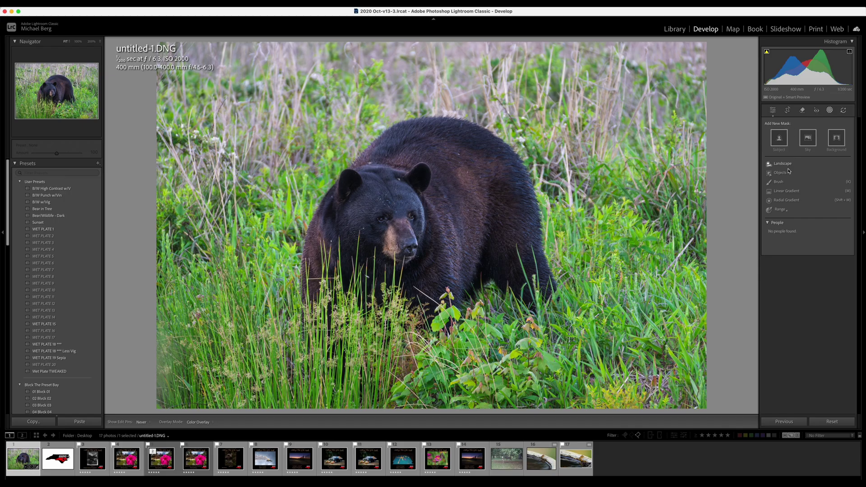
# Create a subject mask of the bear and rename it Bear
pyautogui.click(780, 139)
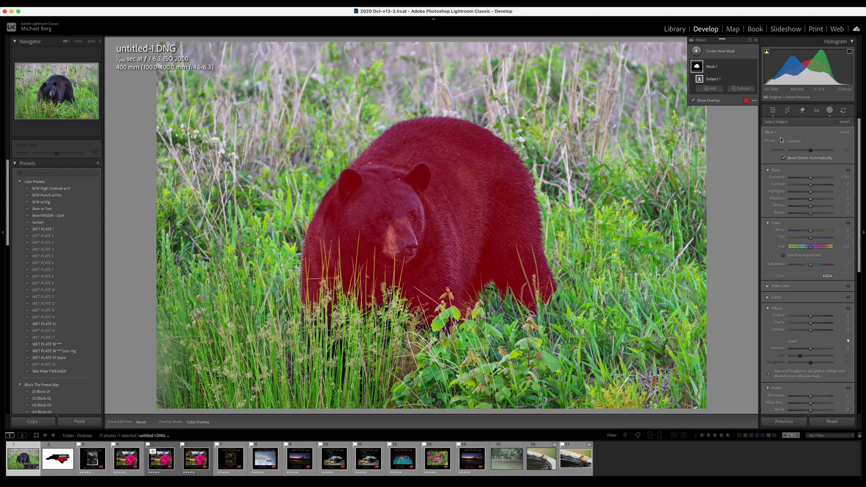
pyautogui.doubleClick(718, 68)
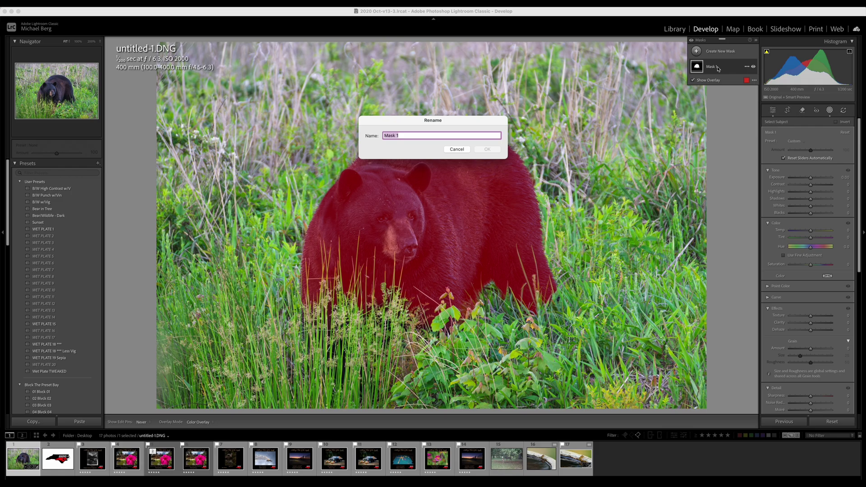
pyautogui.write('D')
pyautogui.write('ear')
pyautogui.press('Return')
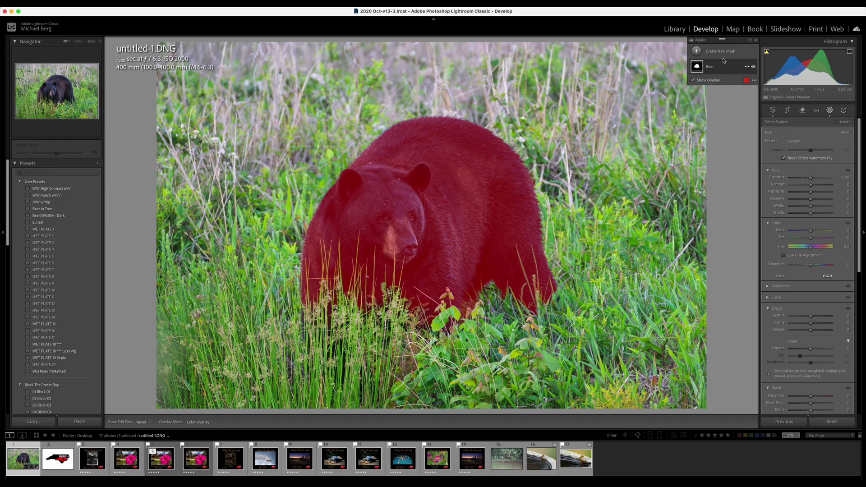
# Duplicate and invert the Bear mask so that a second mask covers the background
pyautogui.rightClick(715, 69)
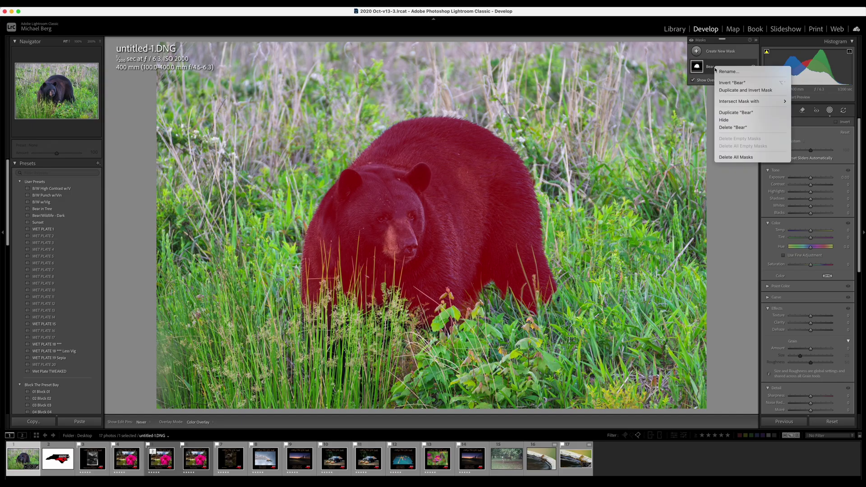
pyautogui.click(730, 90)
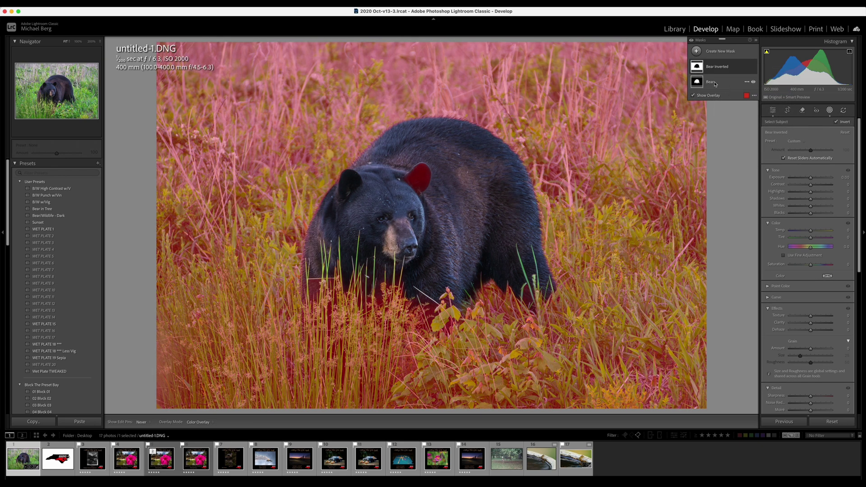
# Add a brush to the Bear mask and paint over the uncovered spot on the bear's ear
pyautogui.click(715, 84)
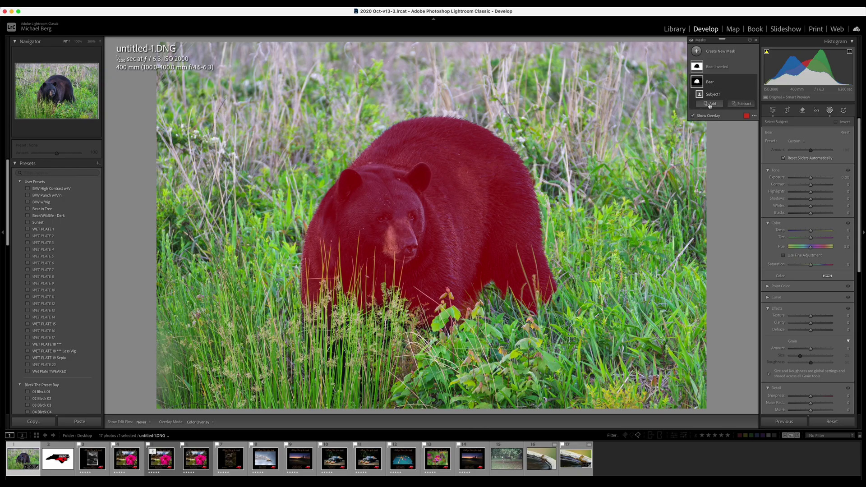
pyautogui.click(711, 104)
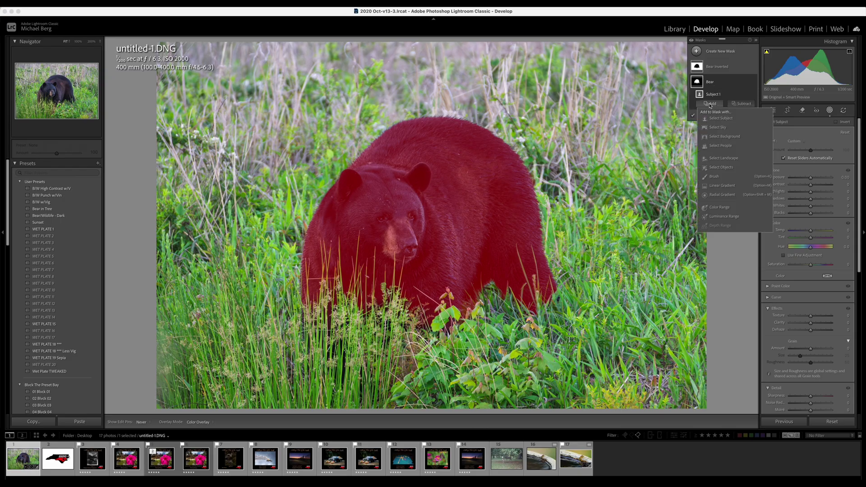
pyautogui.click(717, 177)
pyautogui.moveTo(426, 183)
pyautogui.mouseDown()
pyautogui.moveTo(424, 172)
pyautogui.moveTo(413, 176)
pyautogui.moveTo(430, 181)
pyautogui.mouseUp()
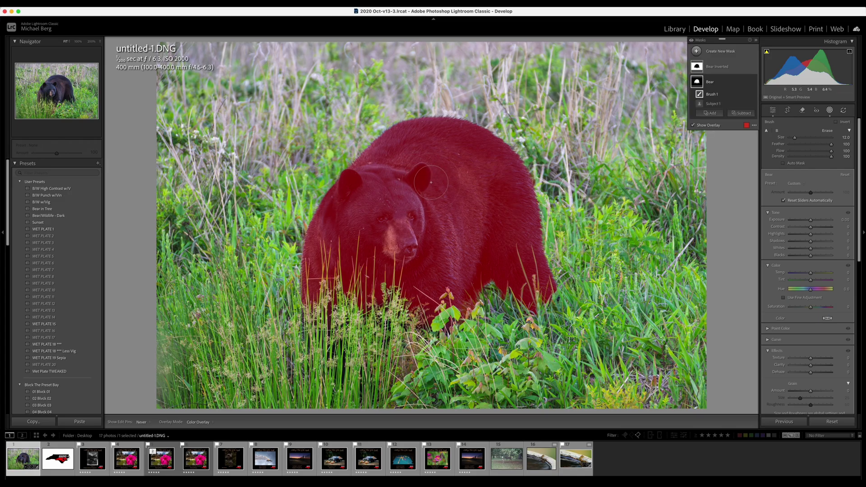
# Replace the outdated Bear Inverted mask by deleting it and duplicating and inverting the corrected Bear mask
pyautogui.rightClick(722, 69)
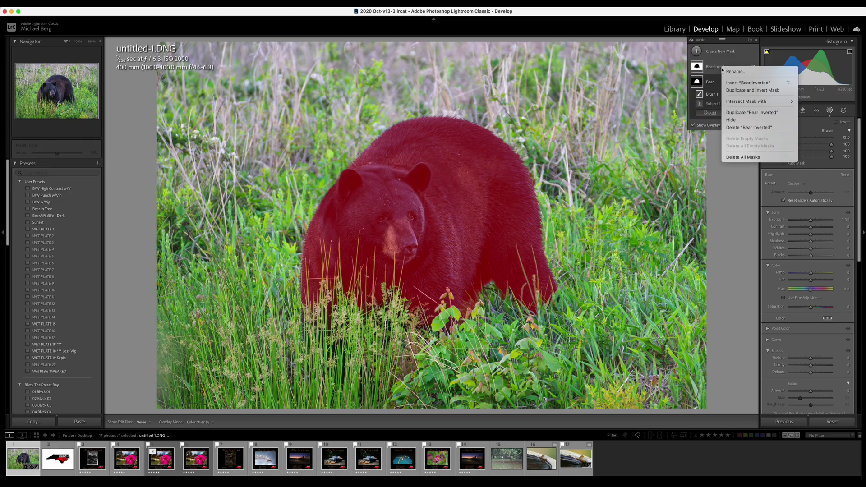
pyautogui.click(744, 127)
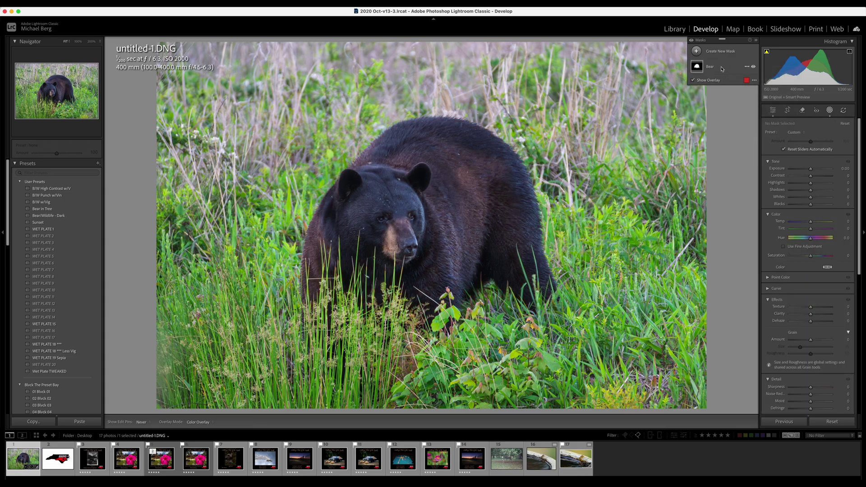
pyautogui.rightClick(722, 67)
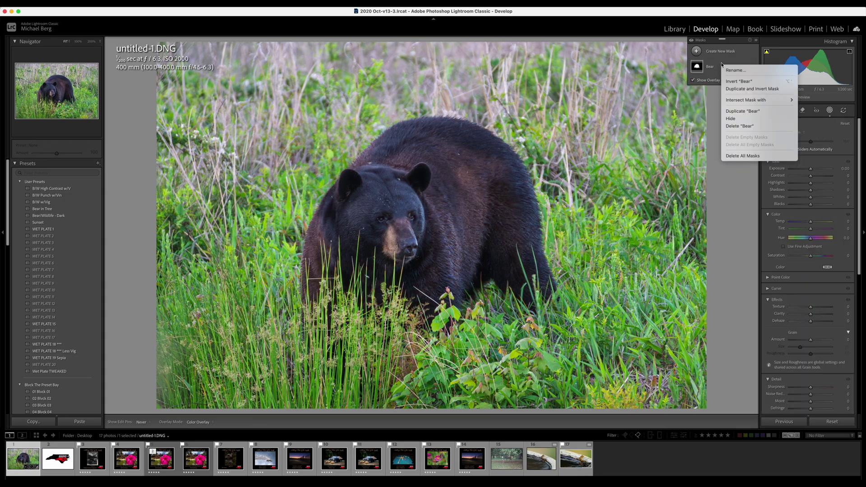
pyautogui.click(712, 136)
pyautogui.click(718, 66)
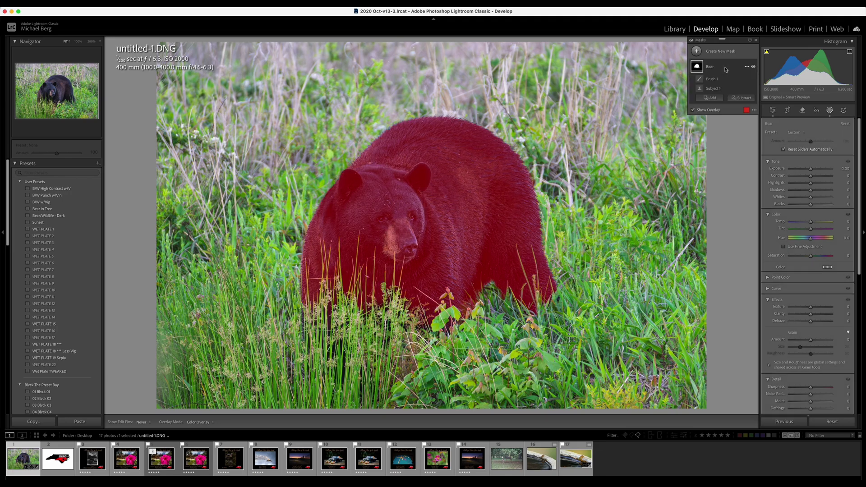
pyautogui.rightClick(726, 69)
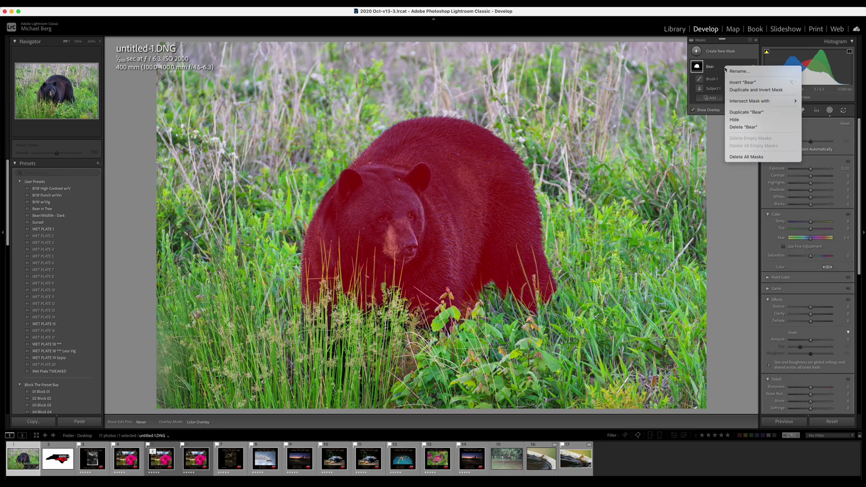
pyautogui.click(740, 91)
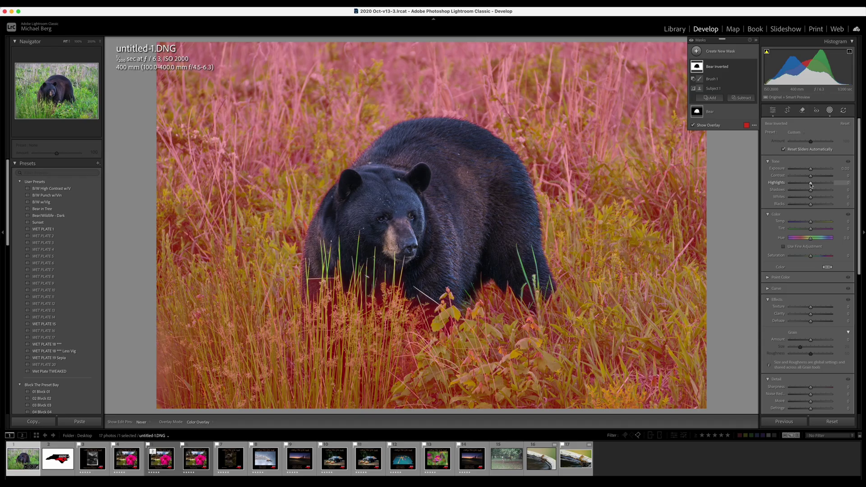
# For the Bear Inverted mask, set Highlights to about -40, Contrast to 15 and Temp to 16, then try a negative Tint and reset it
pyautogui.moveTo(810, 184)
pyautogui.mouseDown()
pyautogui.moveTo(801, 185)
pyautogui.moveTo(813, 178)
pyautogui.mouseUp()
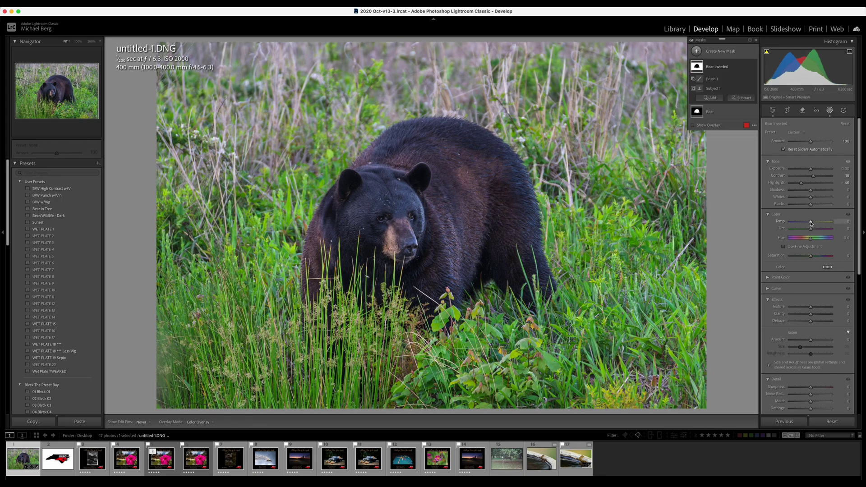
pyautogui.moveTo(811, 223); pyautogui.dragTo(814, 224)
pyautogui.doubleClick(784, 223)
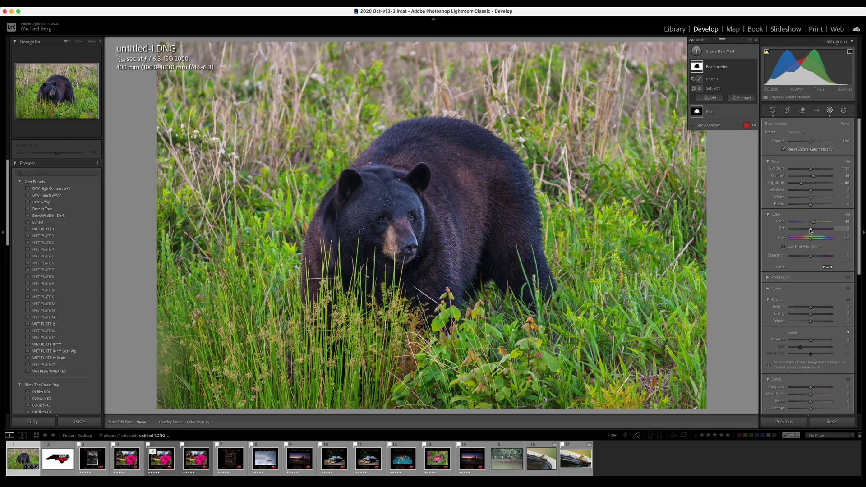
pyautogui.moveTo(811, 231); pyautogui.dragTo(804, 231)
pyautogui.doubleClick(782, 229)
# Try warming the bear with a higher Temp on the Bear mask and reset that adjustment
pyautogui.click(732, 113)
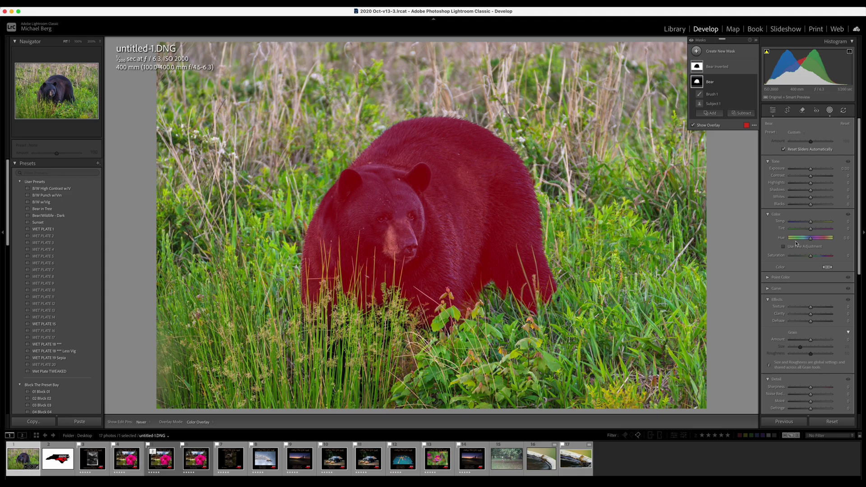
pyautogui.click(811, 223)
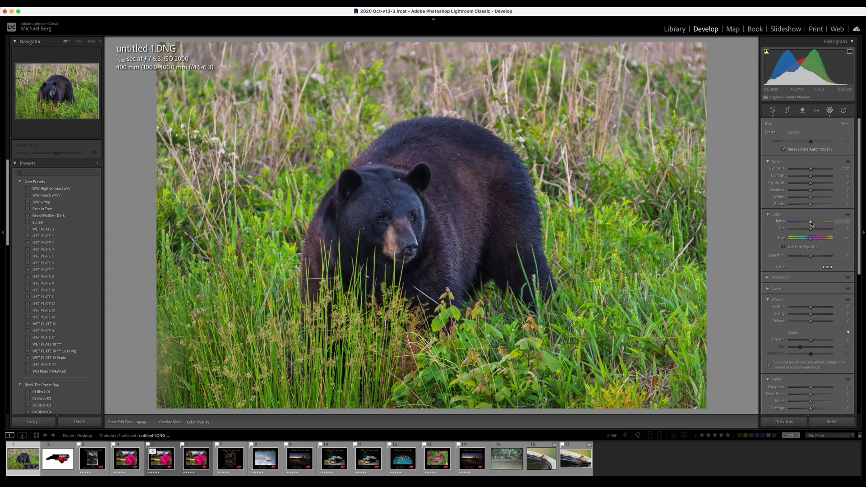
pyautogui.moveTo(811, 223); pyautogui.dragTo(814, 224)
pyautogui.moveTo(814, 225); pyautogui.dragTo(815, 224)
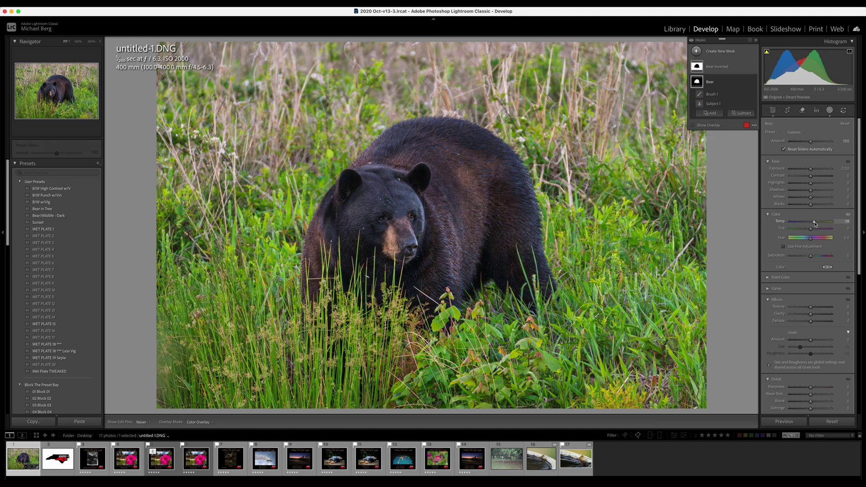
pyautogui.doubleClick(780, 223)
pyautogui.press('o')
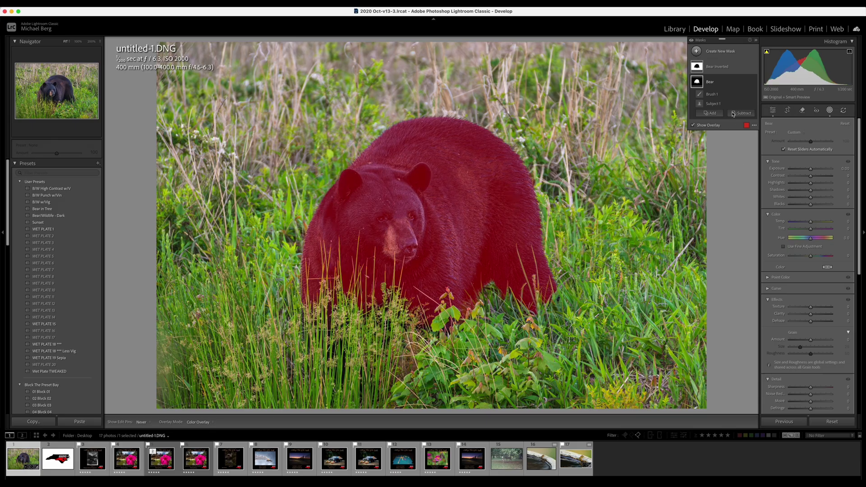
# Set Texture to 17 on the Bear mask
pyautogui.click(715, 83)
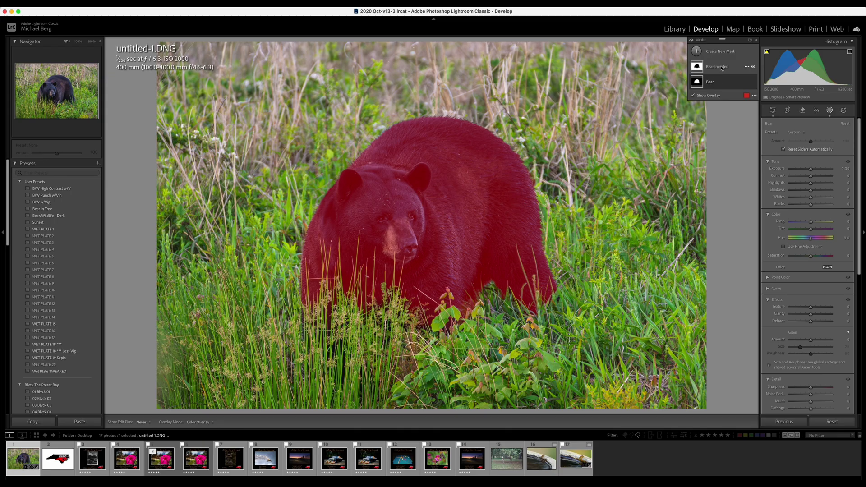
pyautogui.click(722, 68)
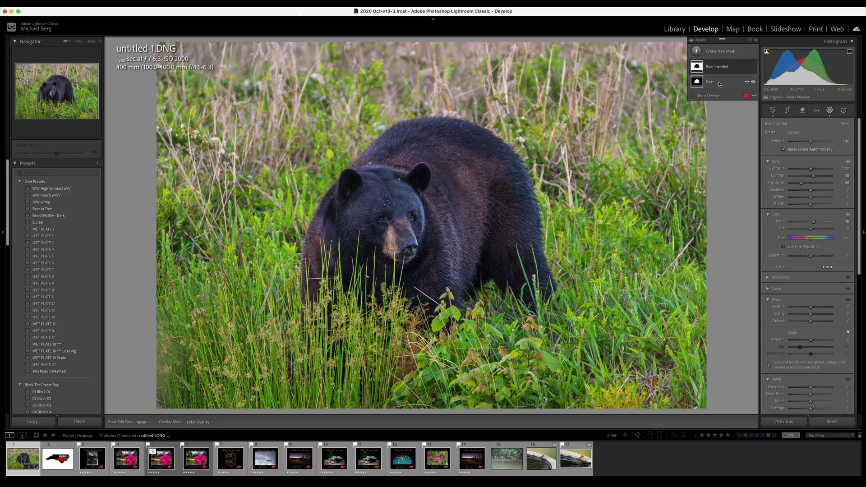
pyautogui.click(720, 83)
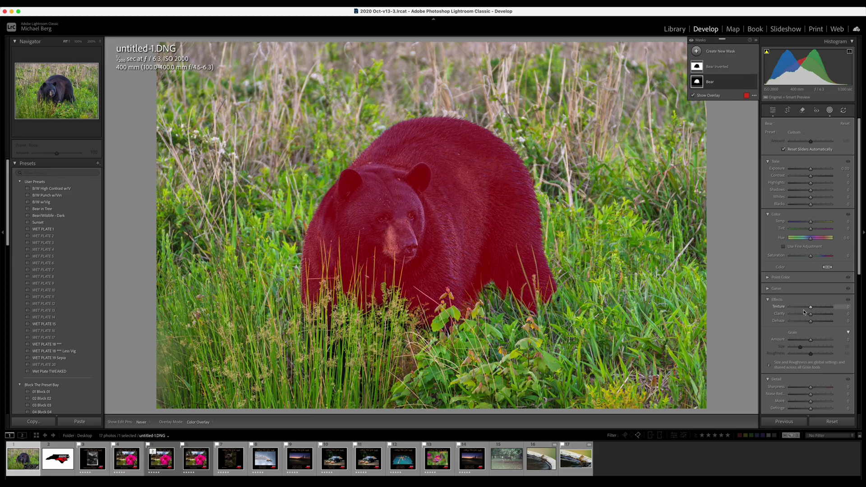
pyautogui.moveTo(811, 308); pyautogui.dragTo(816, 310)
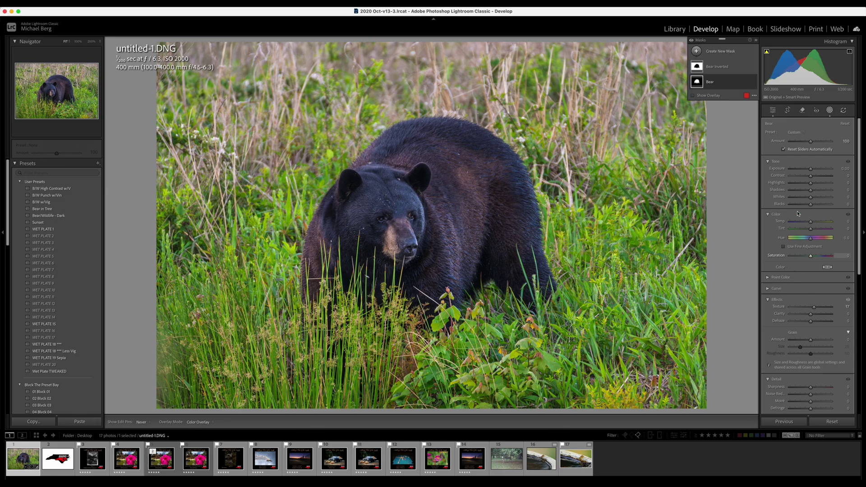
# Leave masking and raise the whole photo's Exposure to +0.15
pyautogui.click(830, 112)
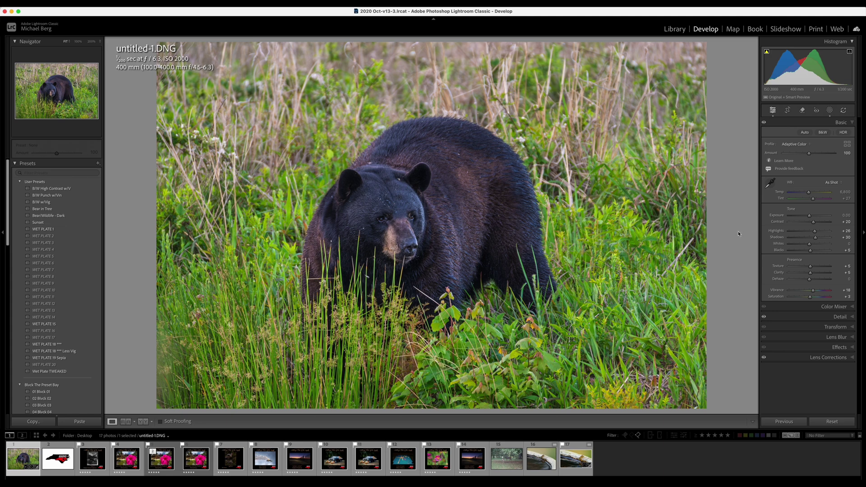
pyautogui.press('=')
pyautogui.press('=')
pyautogui.press('=')
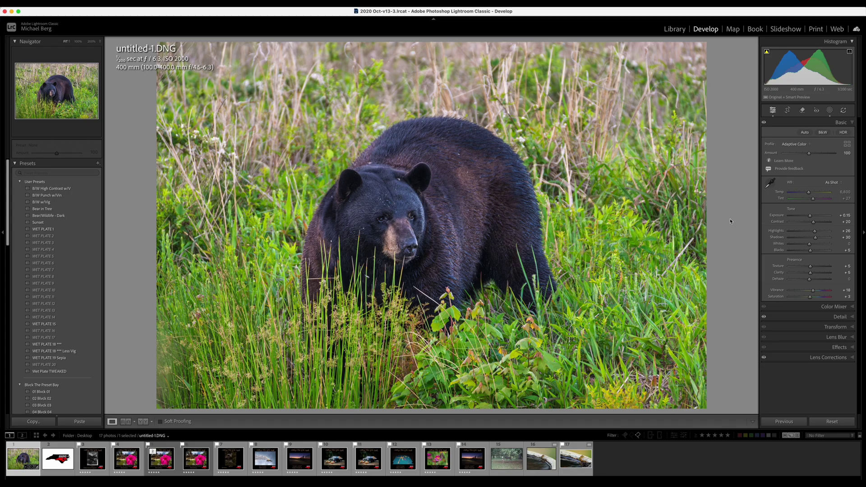
# Set the photo's sharpening Amount to 84 and Radius to 1.3, checking the bear's face at full size
pyautogui.click(835, 317)
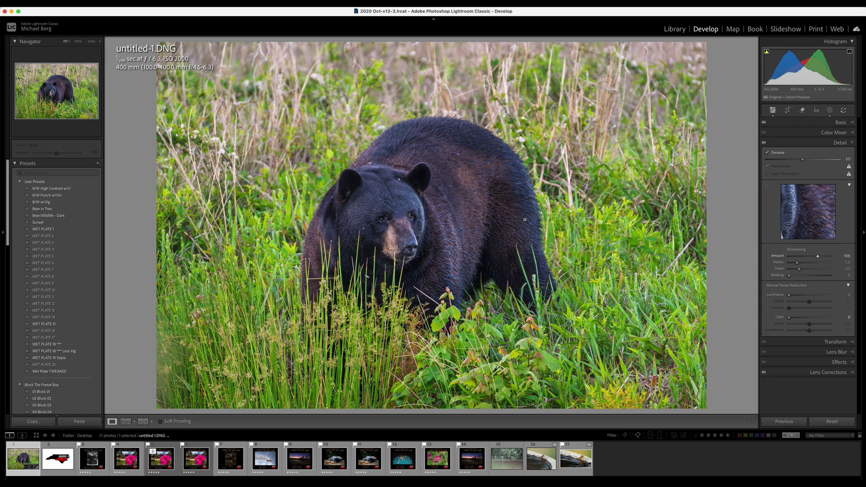
pyautogui.click(379, 225)
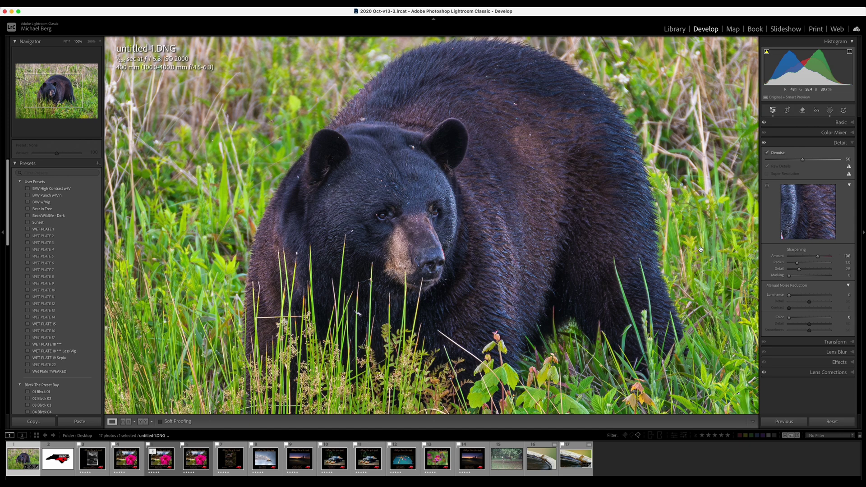
pyautogui.moveTo(819, 256); pyautogui.dragTo(813, 257)
pyautogui.click(603, 272)
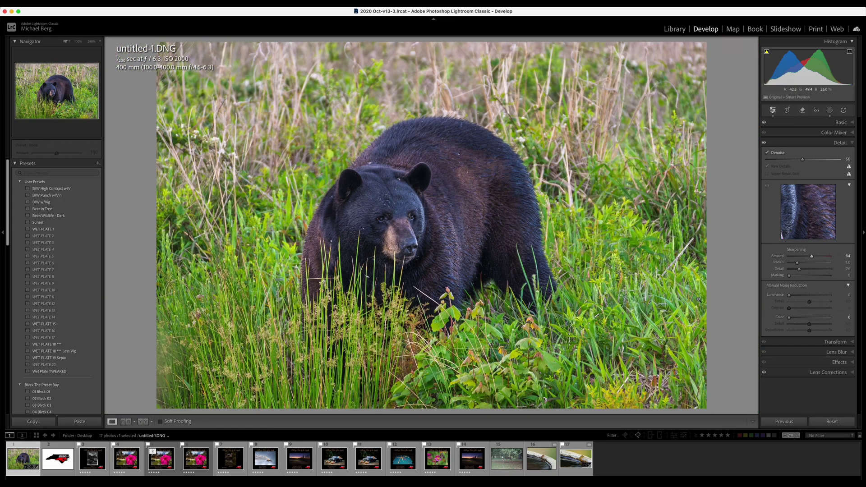
pyautogui.click(845, 264)
pyautogui.write('1.3')
pyautogui.press('Return')
# Set the sharpening Masking to 83 using the mask preview and inspect the bear up close
pyautogui.press('alt')
pyautogui.keyDown('alt'); pyautogui.click(790, 276); pyautogui.keyUp('alt')
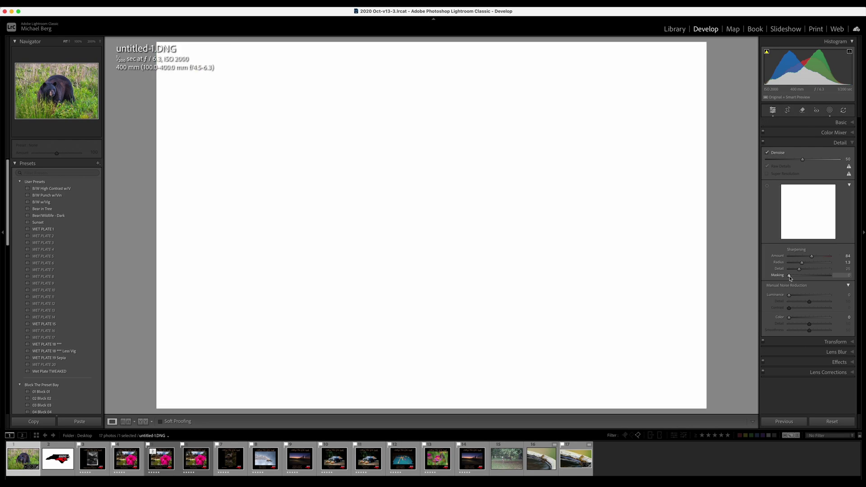
pyautogui.moveTo(791, 278); pyautogui.dragTo(800, 280)
pyautogui.moveTo(806, 280); pyautogui.dragTo(828, 280)
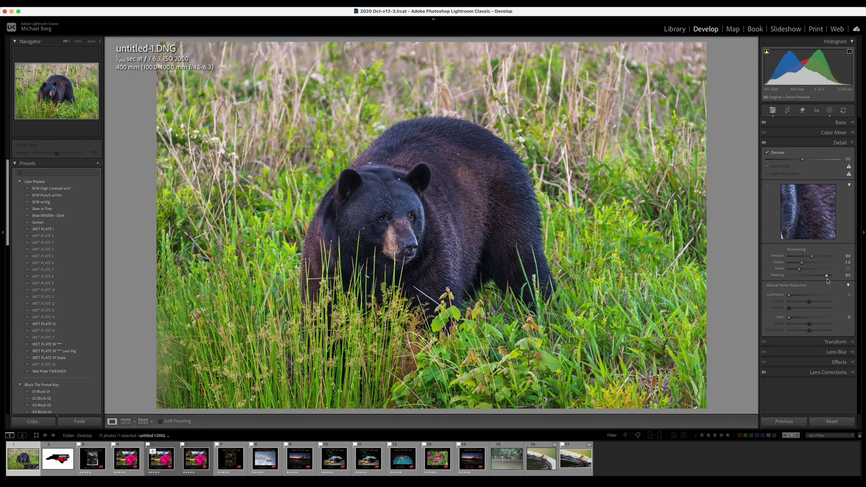
pyautogui.click(395, 226)
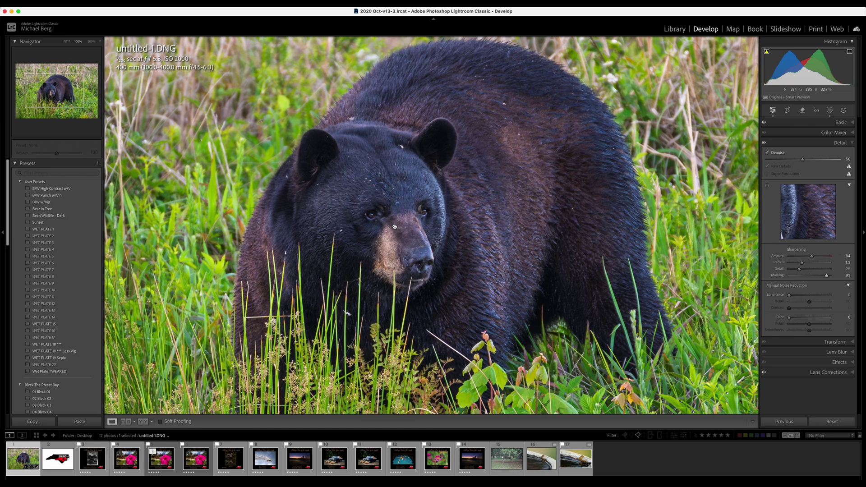
pyautogui.click(394, 228)
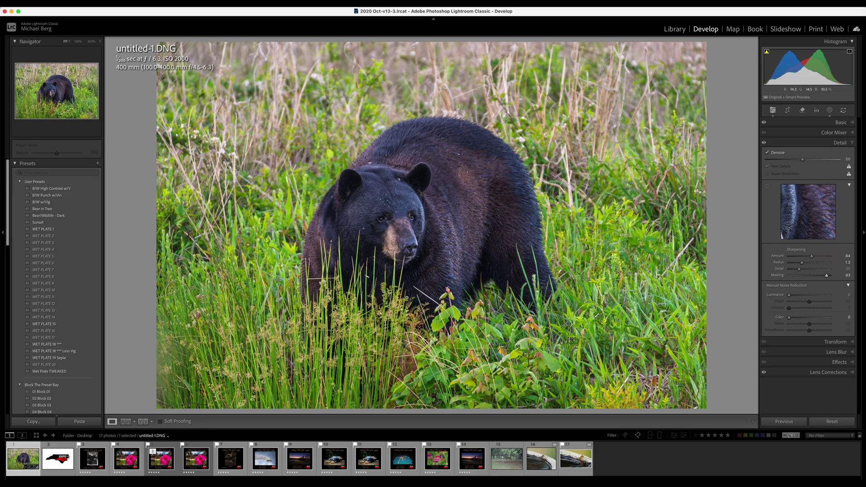
pyautogui.click(393, 258)
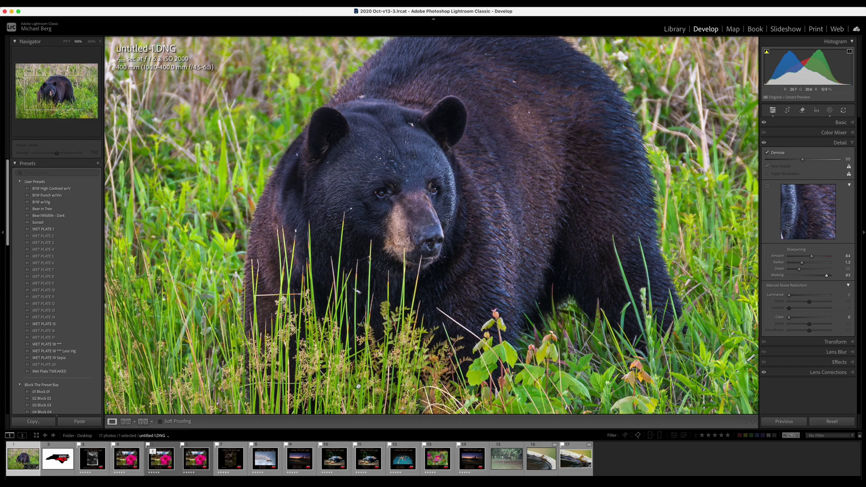
pyautogui.click(407, 220)
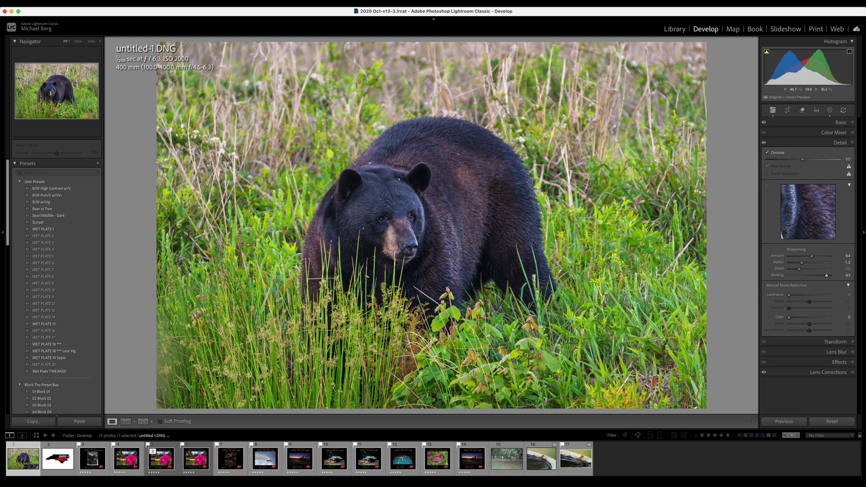
# Crop the photo to a 16 x 9 aspect ratio, tighten the frame and reposition the bear with more room above its back
pyautogui.press('r')
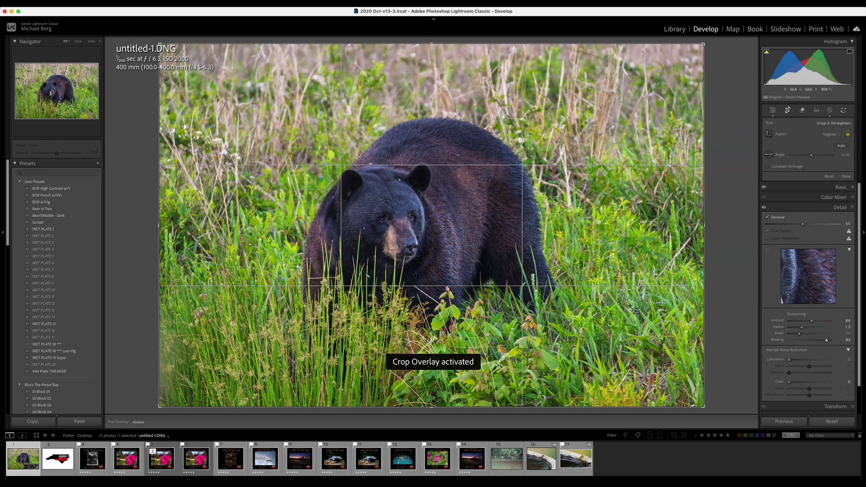
pyautogui.click(803, 136)
pyautogui.click(819, 202)
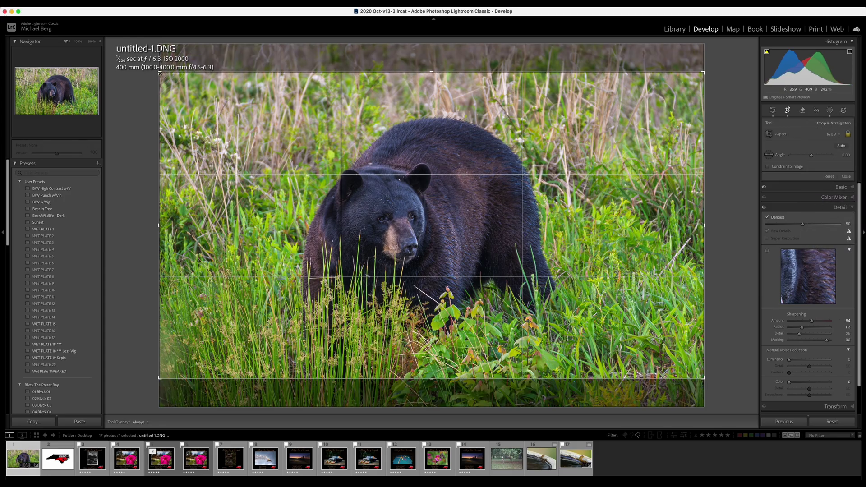
pyautogui.moveTo(160, 73); pyautogui.dragTo(194, 98)
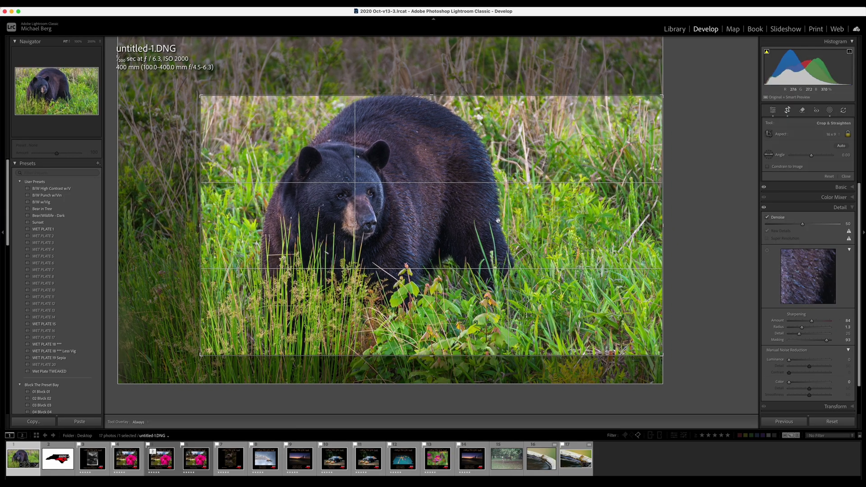
pyautogui.moveTo(497, 220); pyautogui.dragTo(495, 231)
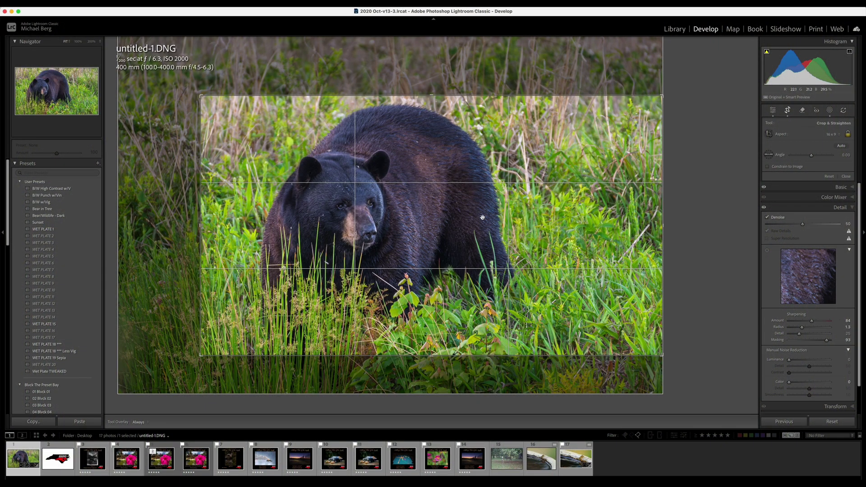
# Switch the crop from 16 x 9 to the photo's original proportions, tighten the frame, reposition the bear within it, and apply the crop
pyautogui.click(803, 135)
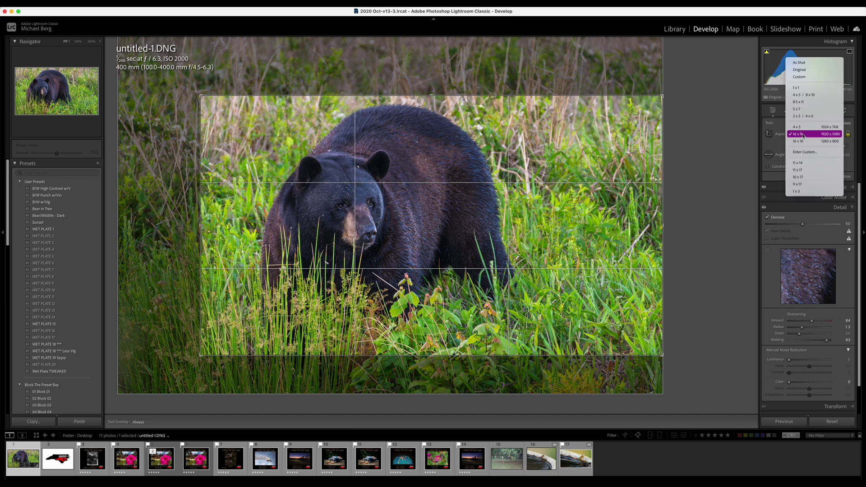
pyautogui.click(811, 64)
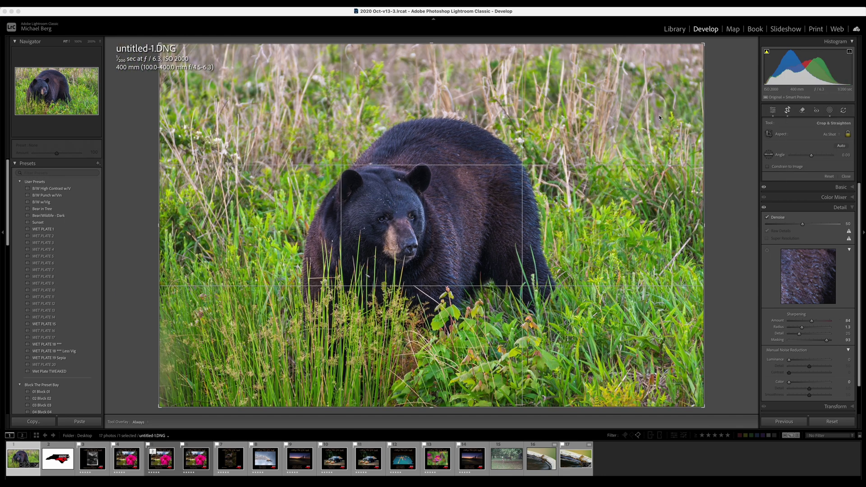
pyautogui.moveTo(160, 45); pyautogui.dragTo(194, 78)
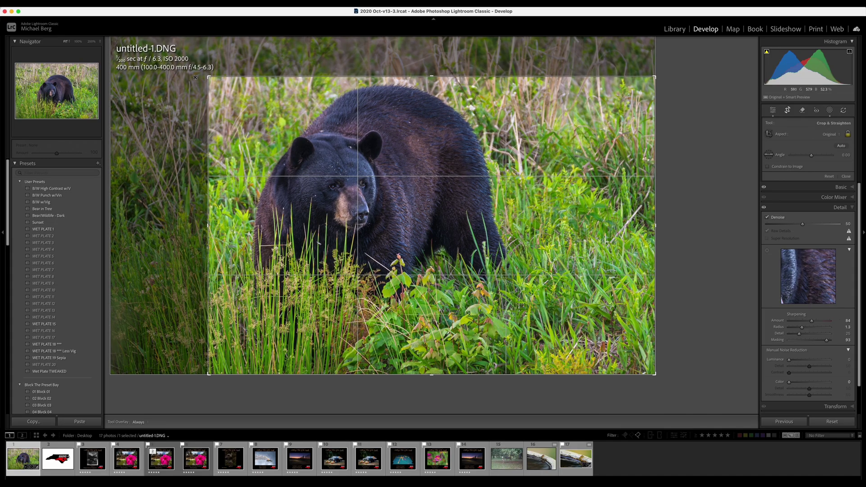
pyautogui.moveTo(428, 235); pyautogui.dragTo(427, 248)
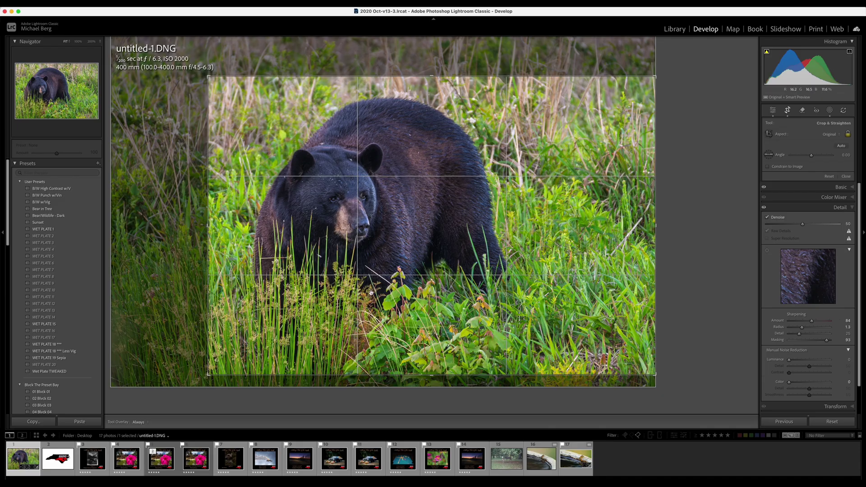
pyautogui.press('d')
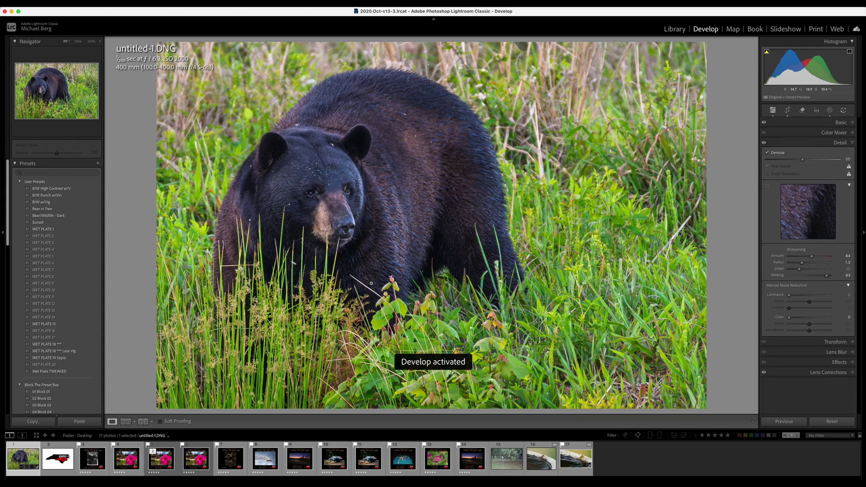
# Inspect the bear up close, and use the Remove tool with generative AI to mark the white specks on its head and neck
pyautogui.press('f')
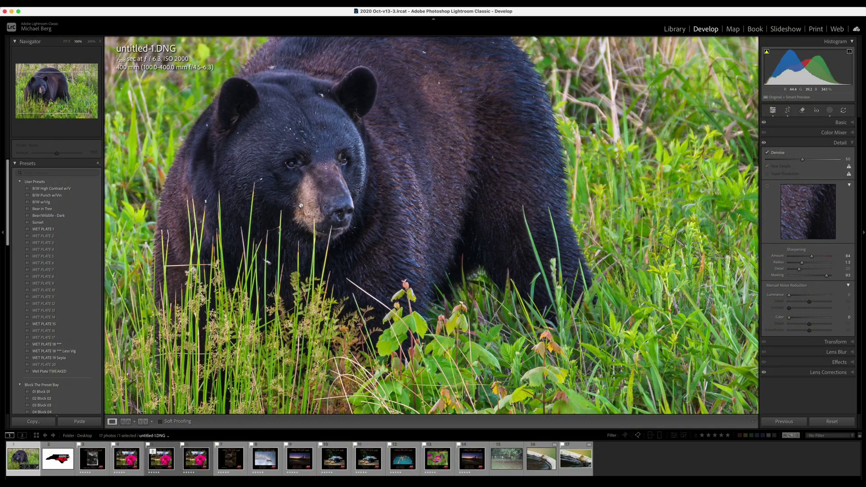
pyautogui.click(301, 206)
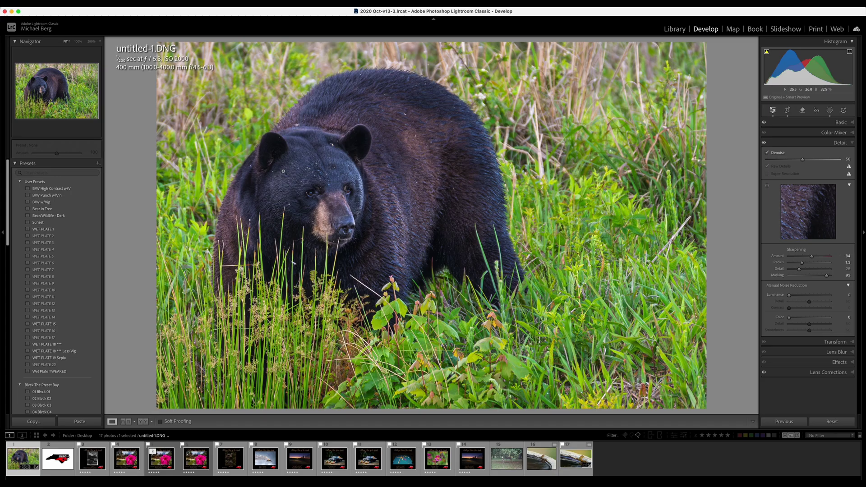
pyautogui.click(296, 165)
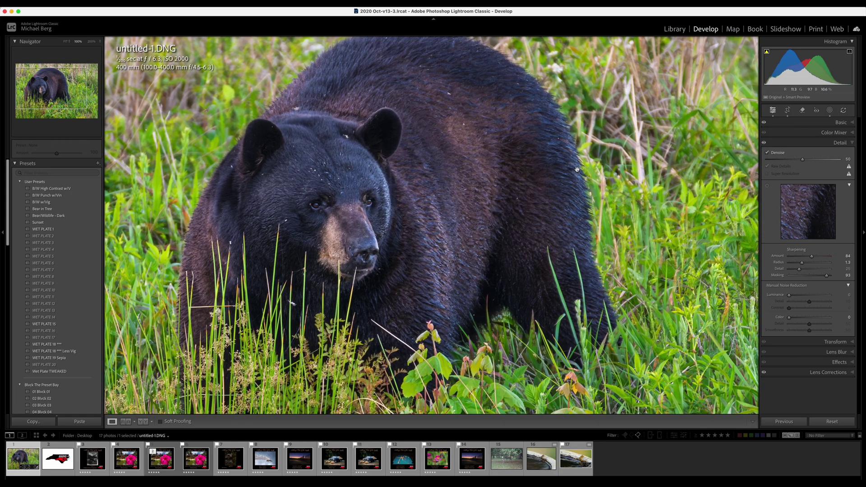
pyautogui.click(803, 111)
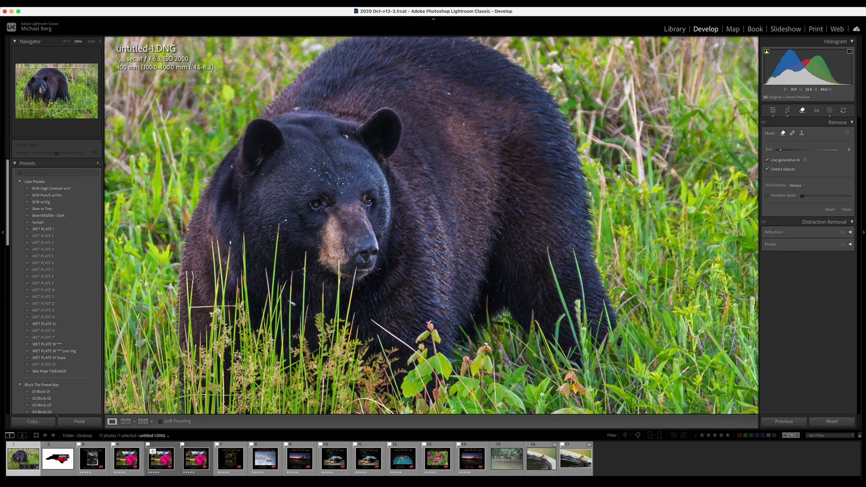
pyautogui.scroll(1, 342, 184)
pyautogui.click(345, 138)
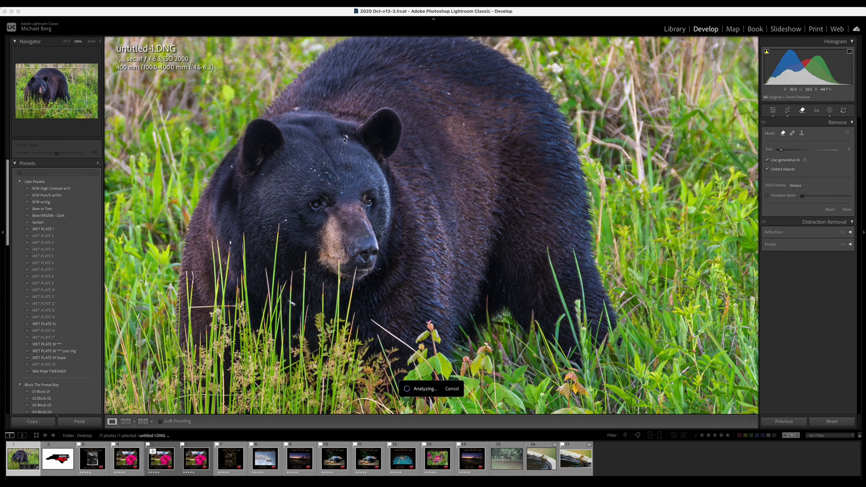
pyautogui.click(295, 108)
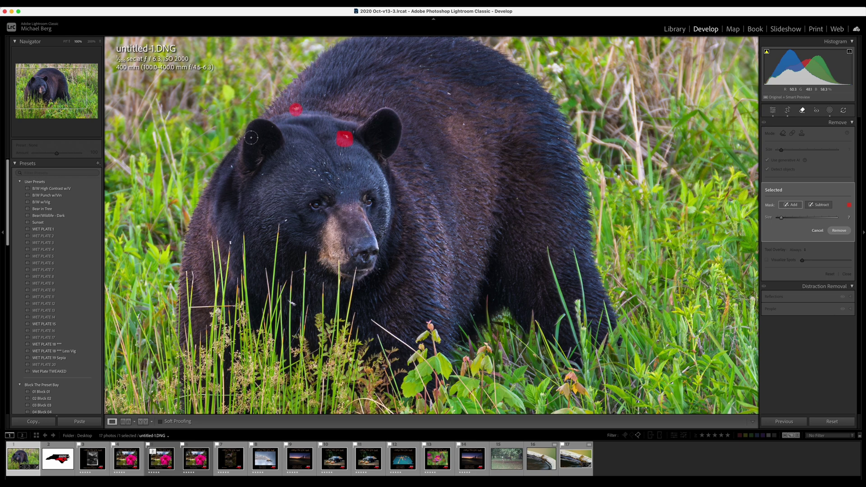
pyautogui.click(229, 168)
pyautogui.click(288, 220)
# Mark the remaining specks on the bear's back and below its chin, remove all marked specks, and close the Remove settings
pyautogui.click(446, 94)
pyautogui.click(383, 43)
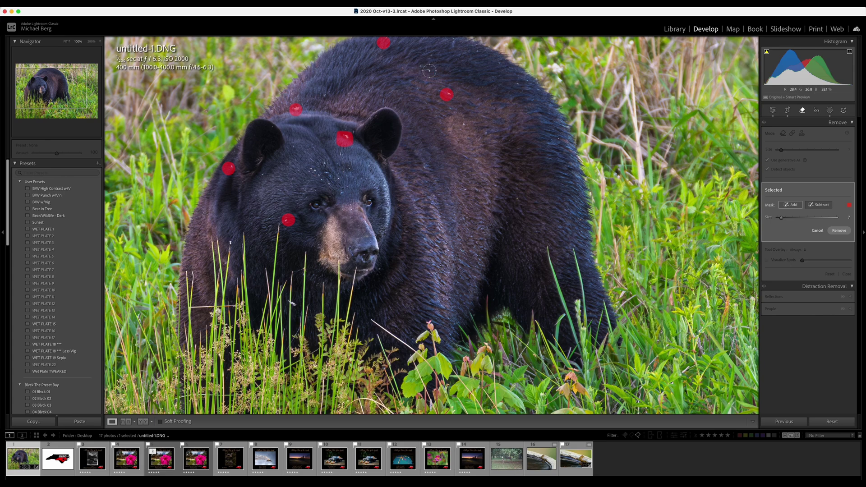
pyautogui.moveTo(419, 66); pyautogui.dragTo(431, 71)
pyautogui.moveTo(446, 110)
pyautogui.mouseDown()
pyautogui.moveTo(408, 178)
pyautogui.moveTo(454, 114)
pyautogui.mouseUp()
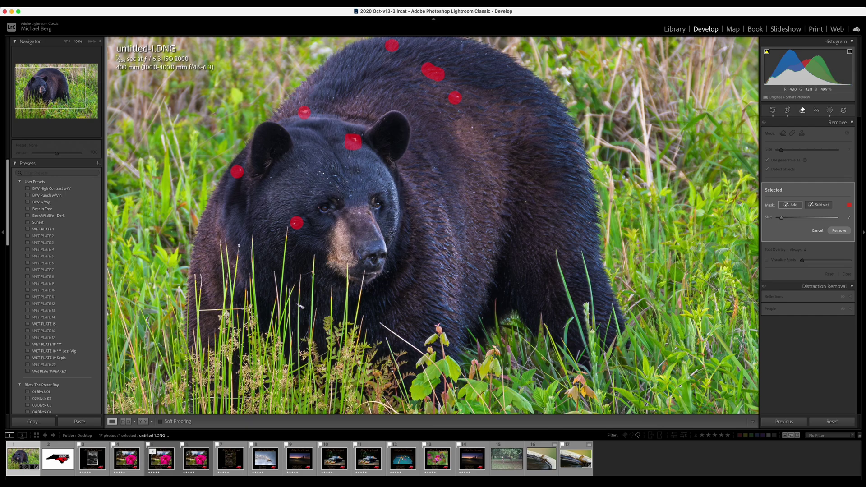
pyautogui.click(360, 212)
pyautogui.click(391, 274)
pyautogui.click(838, 231)
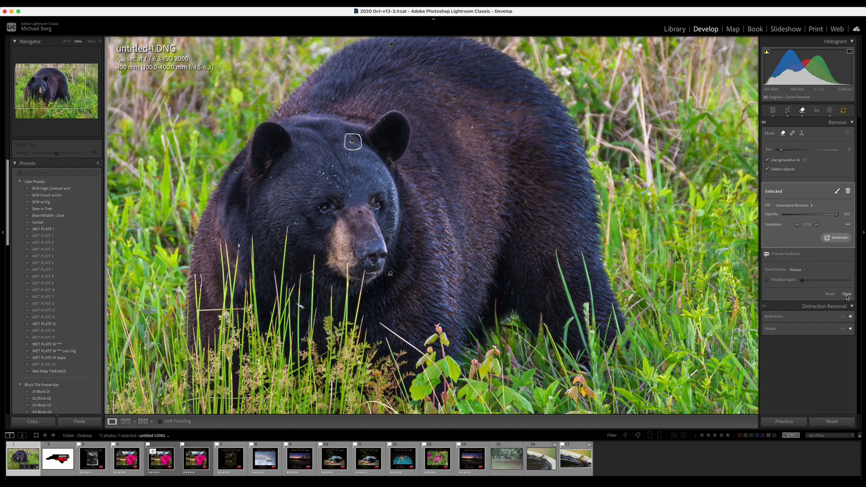
pyautogui.click(847, 295)
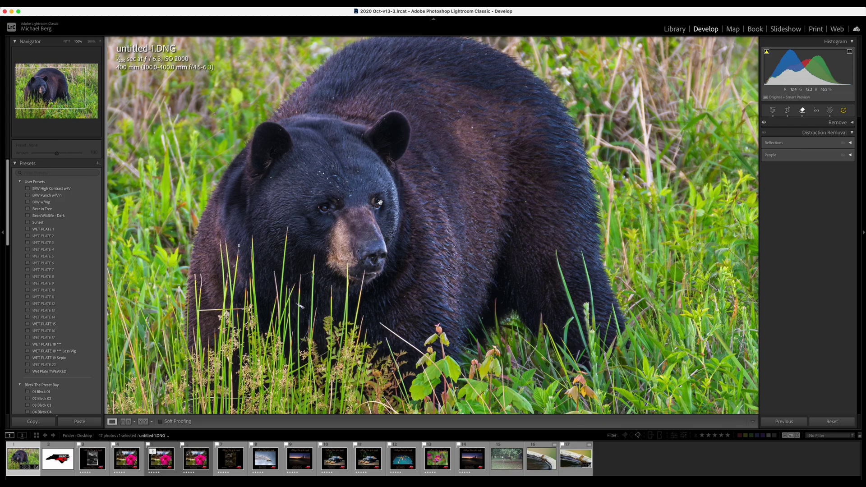
# Update all outdated AI settings, including the Adaptive Profile and Masking, to include the new removals
pyautogui.click(352, 207)
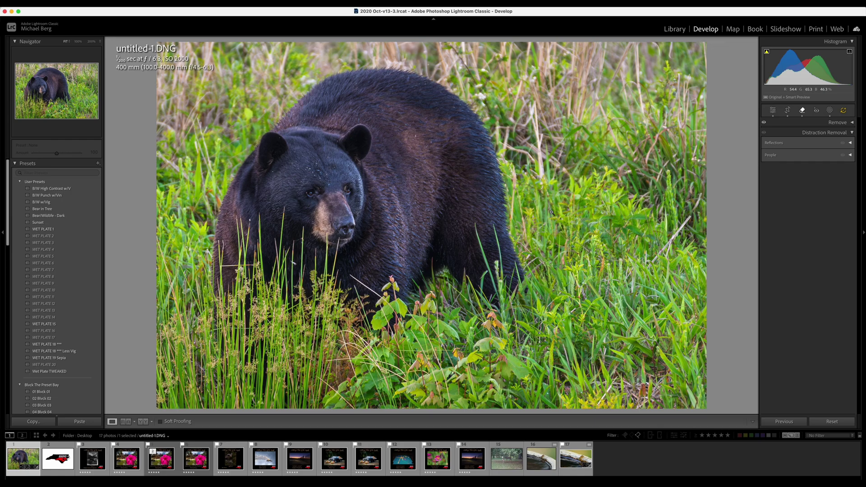
pyautogui.click(844, 111)
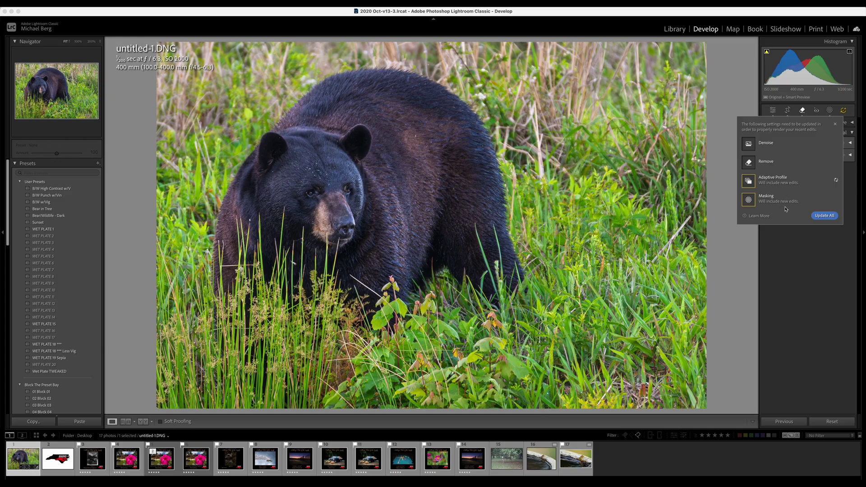
pyautogui.click(830, 216)
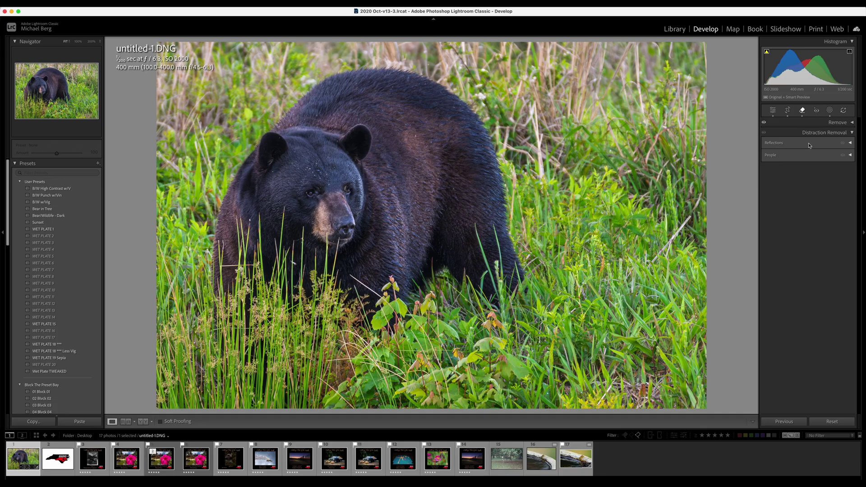
# Set the post-crop vignetting Amount to -10, comparing stronger amounts with no vignette, and preview the photo full screen
pyautogui.press('d')
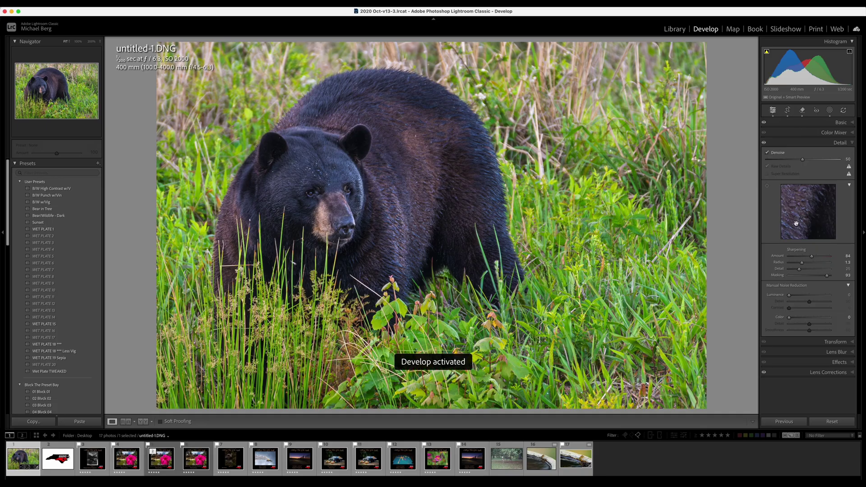
pyautogui.click(839, 362)
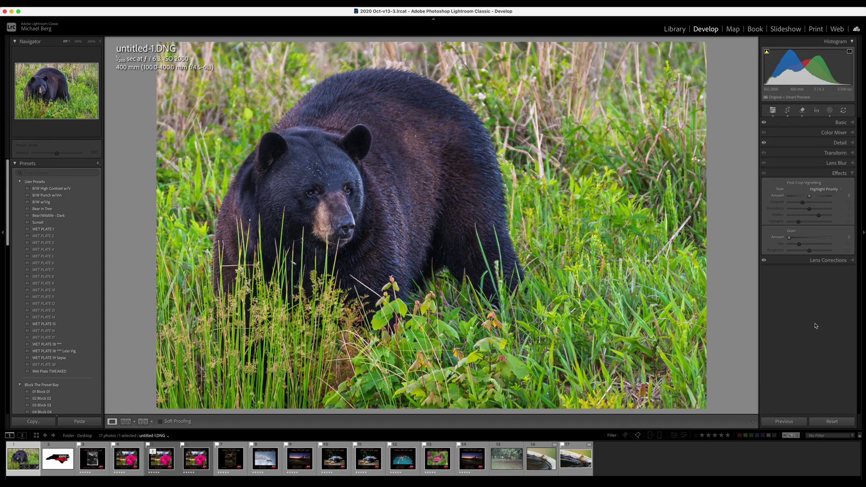
pyautogui.hotkey('ctrl', 'z')
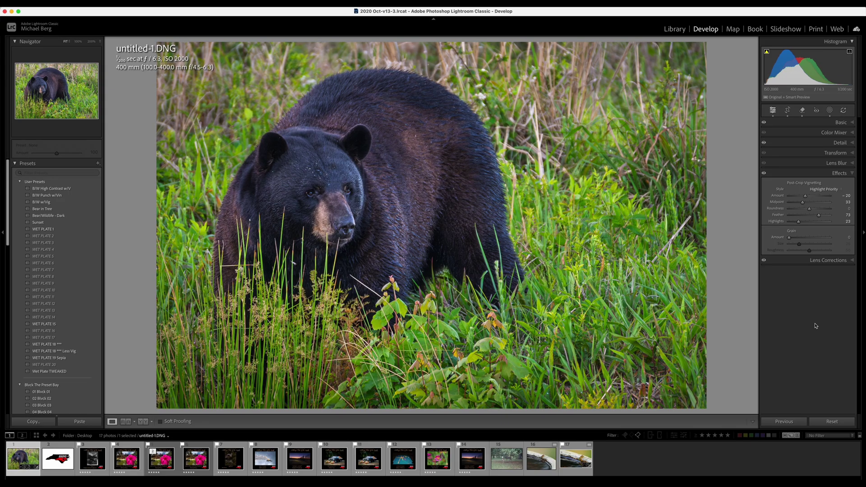
pyautogui.hotkey('ctrl', 'z')
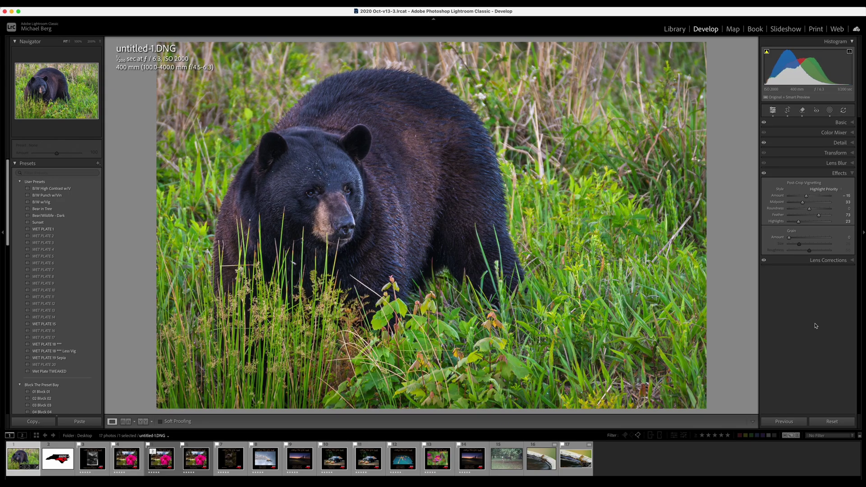
pyautogui.hotkey('ctrl', 'z')
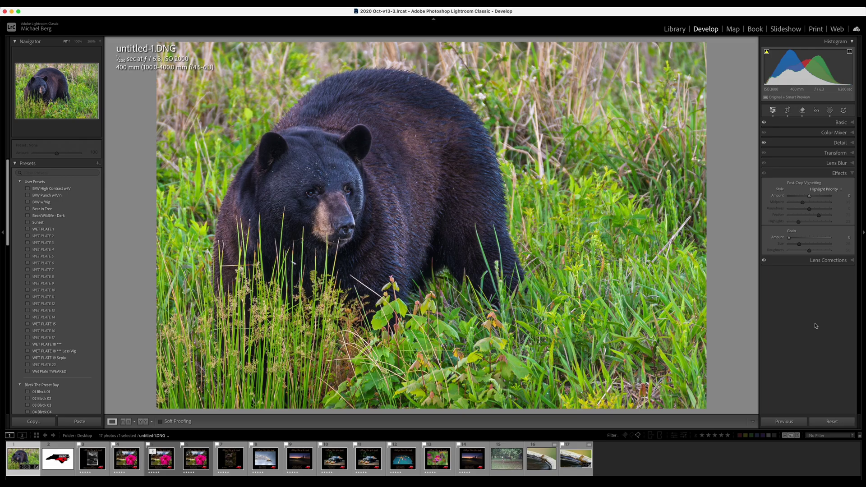
pyautogui.hotkey('ctrl', 'z')
pyautogui.hotkey('ctrl', 'z')
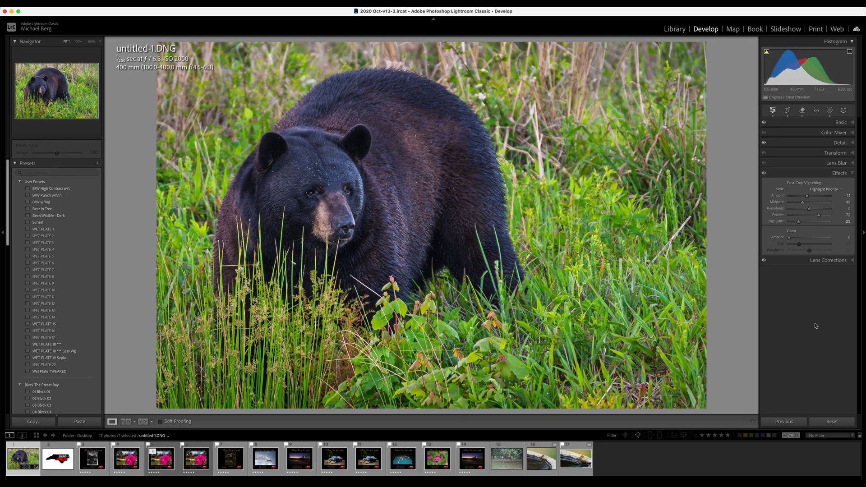
pyautogui.hotkey('ctrl', 'z')
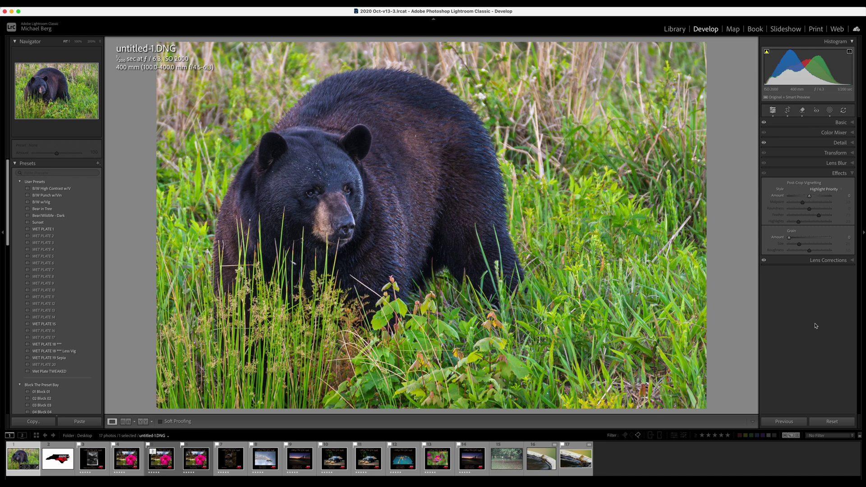
pyautogui.hotkey('ctrl', 'z')
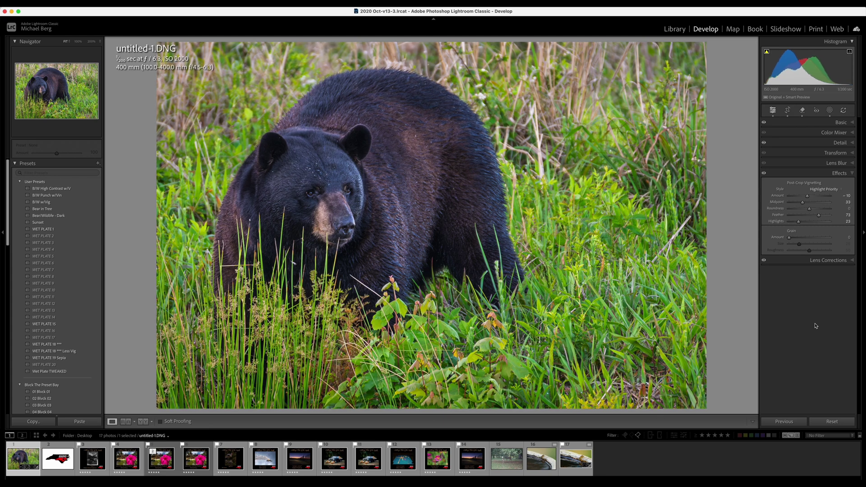
pyautogui.press('f')
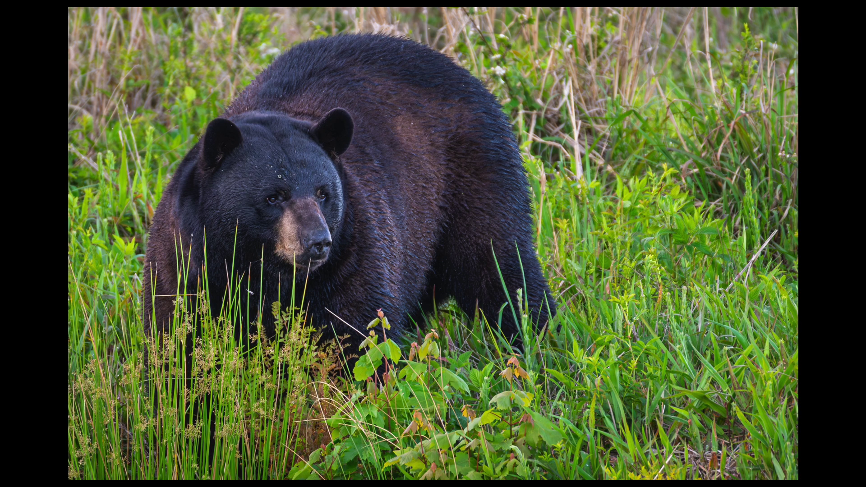
pyautogui.press('Escape')
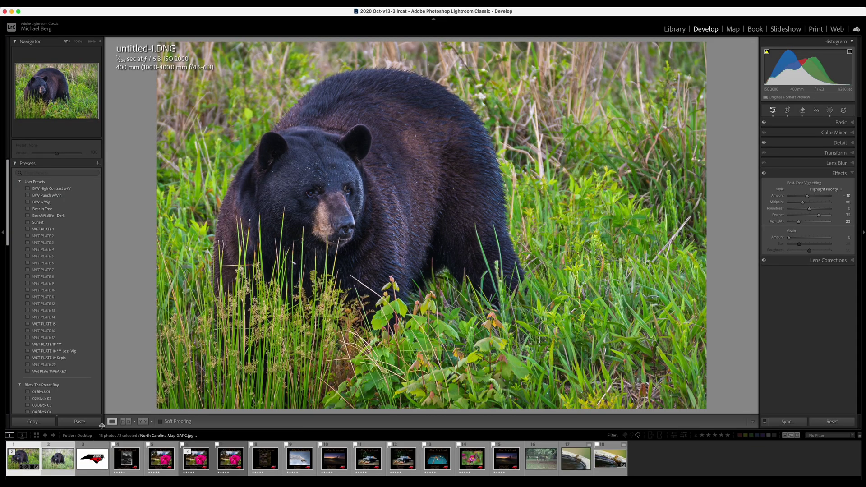
# Compare the edited bear photo side by side with untitled-1-2.dng, checking both with the side panels hidden and zoomed in on the faces
pyautogui.click(52, 462)
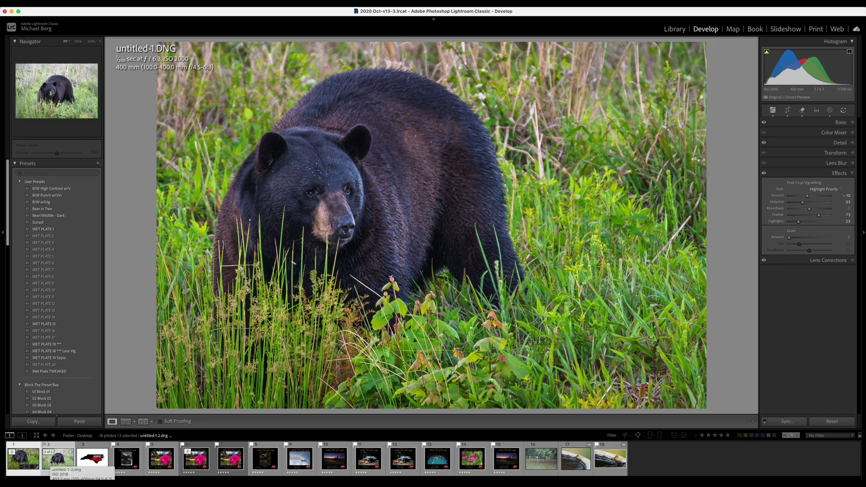
pyautogui.press('c')
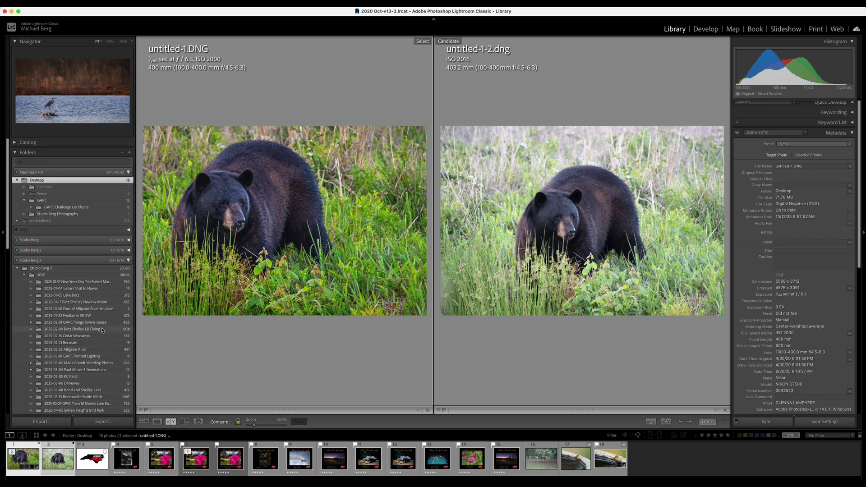
pyautogui.press('Tab')
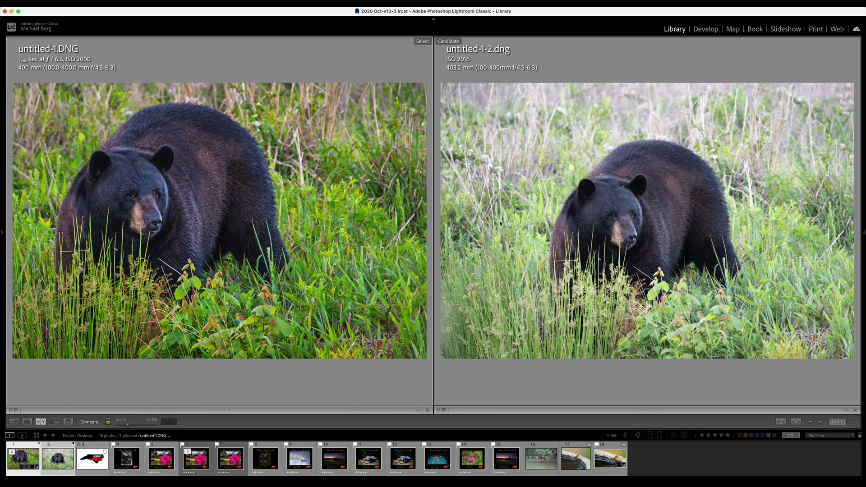
pyautogui.click(143, 208)
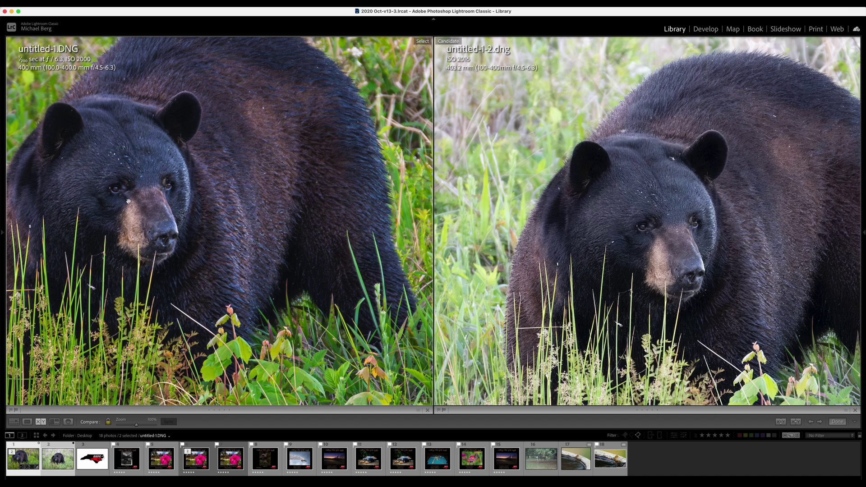
pyautogui.click(138, 220)
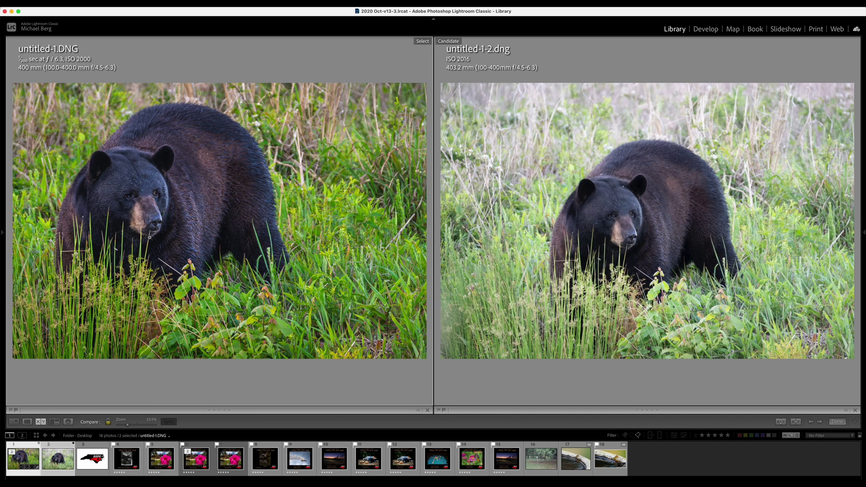
# Leave the comparison and view only the edited photo untitled-1.DNG in Loupe view
pyautogui.press('e')
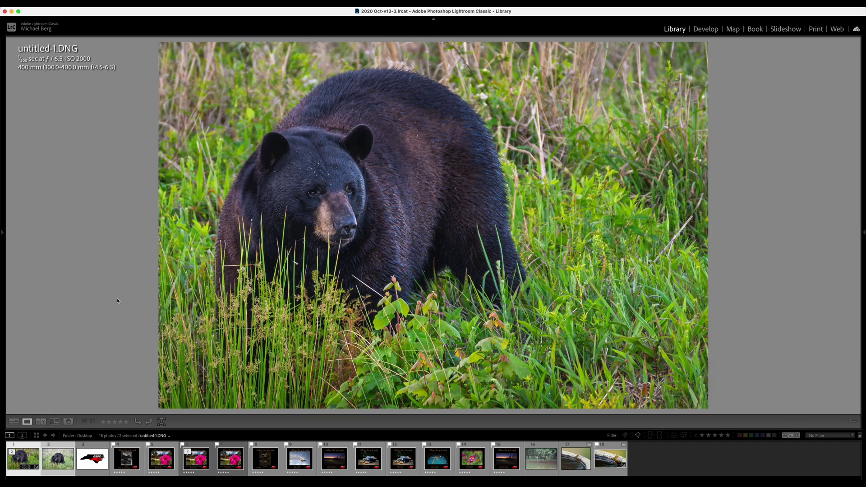
pyautogui.click(95, 458)
pyautogui.click(28, 458)
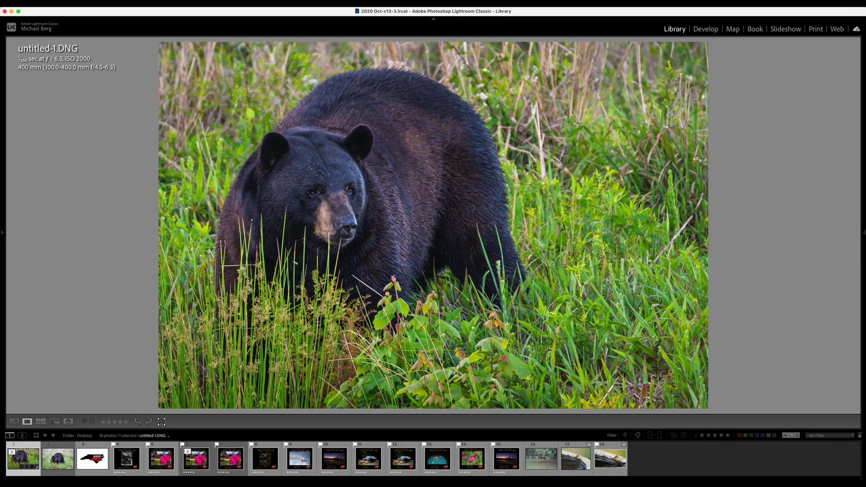
# Fine-tune the edited bear photo in Develop with Temp 7,022, Exposure +0.40 and Blacks -8, and preview it full screen
pyautogui.press('Tab')
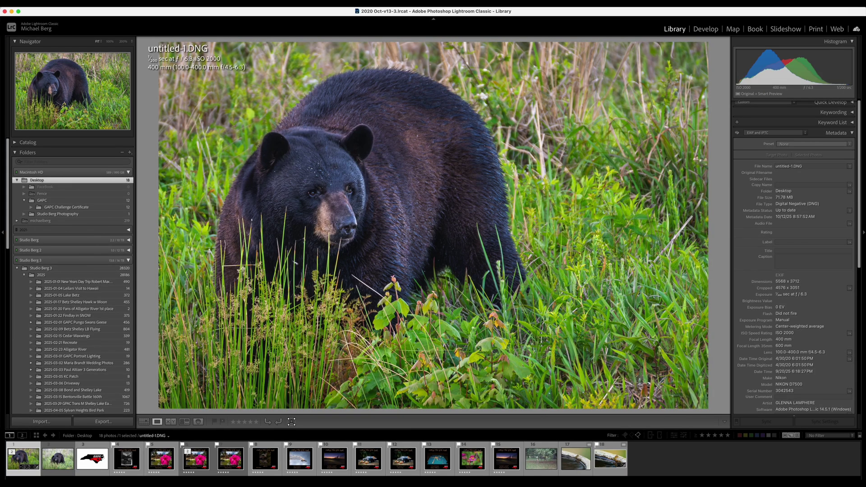
pyautogui.press('d')
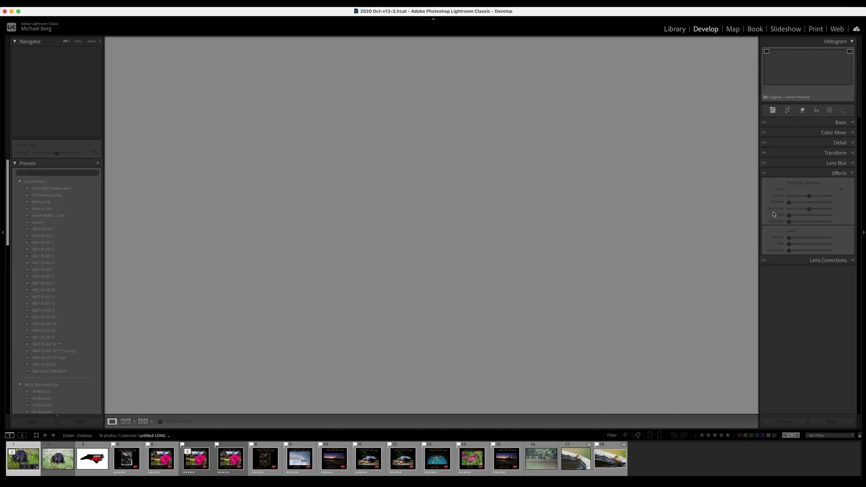
pyautogui.click(816, 125)
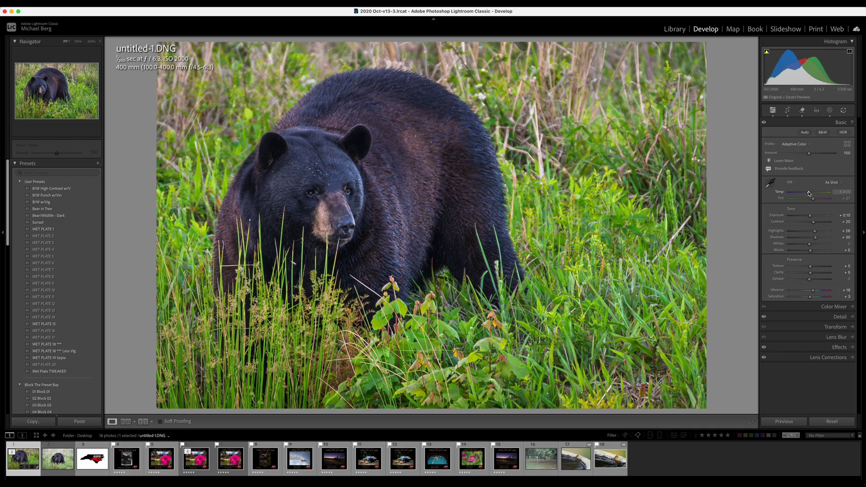
pyautogui.moveTo(809, 193); pyautogui.dragTo(810, 194)
pyautogui.hotkey('shift', '=')
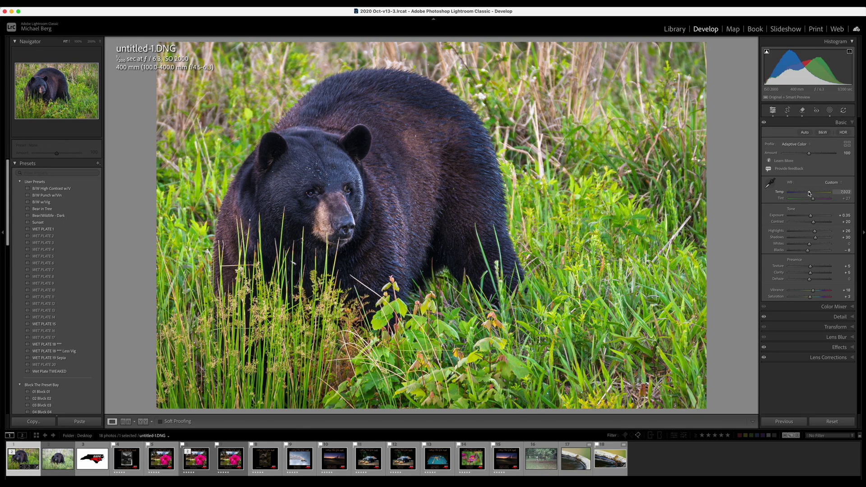
pyautogui.hotkey('shift', '=')
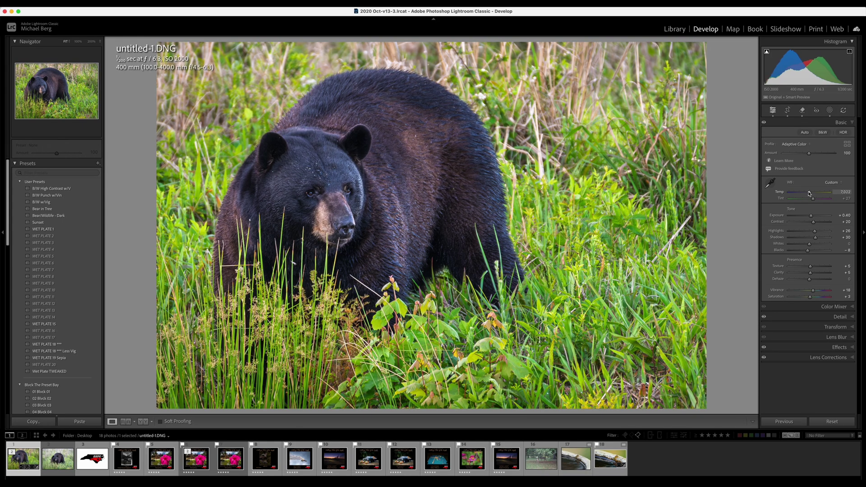
pyautogui.press('f')
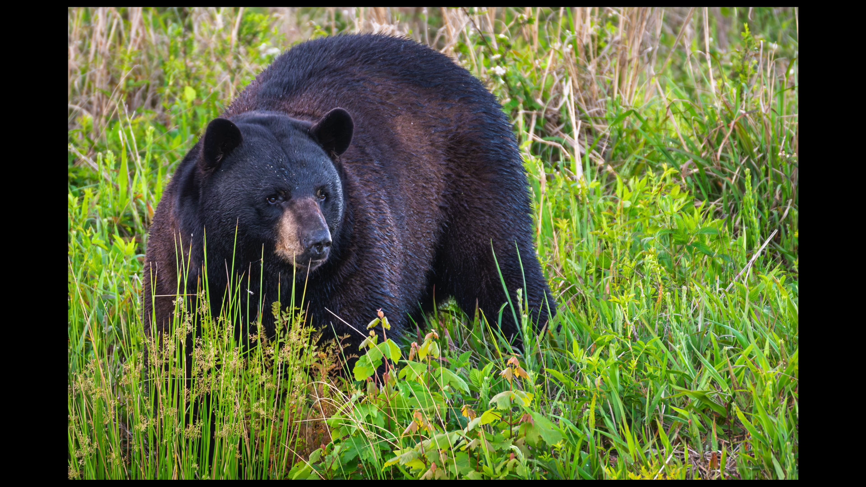
pyautogui.press('f')
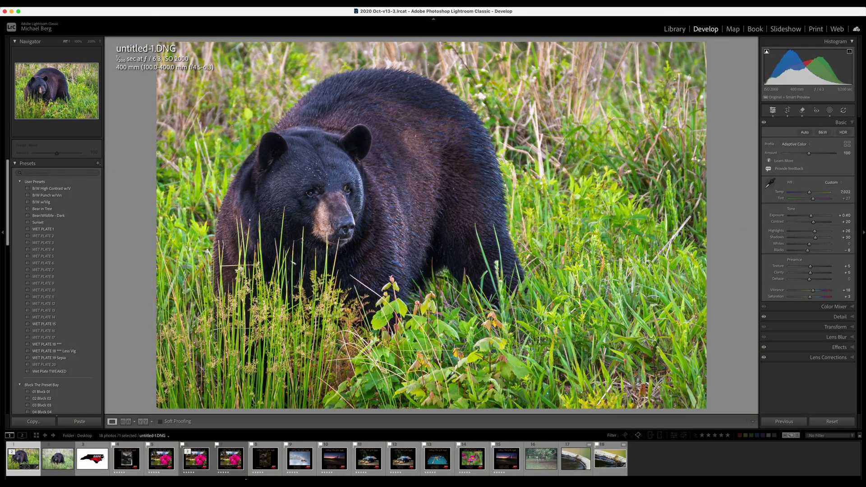
# Compare the readjusted untitled-1.DNG side by side with untitled-1-2.dng, hiding the side panels, and return to the single-photo view
pyautogui.click(60, 461)
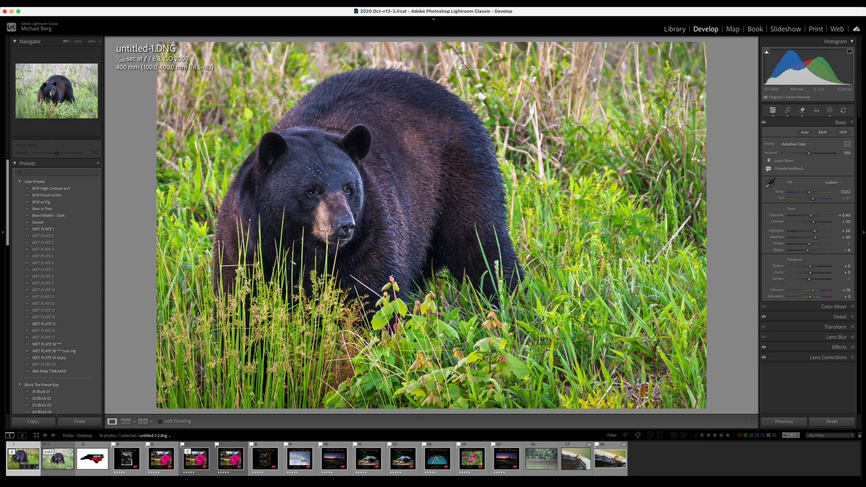
pyautogui.keyDown('shift'); pyautogui.click(60, 460); pyautogui.keyUp('shift')
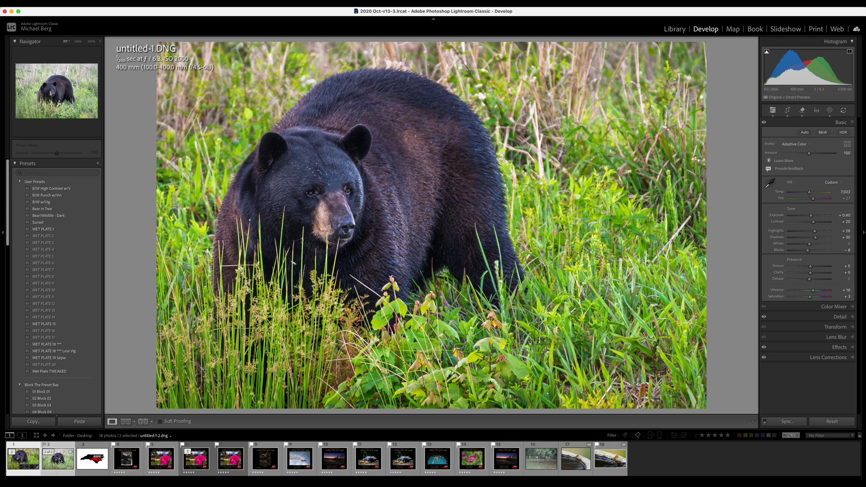
pyautogui.press('c')
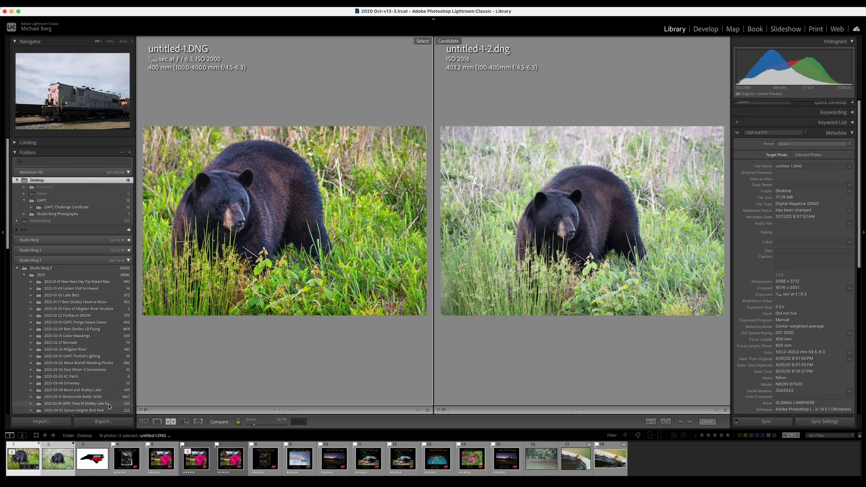
pyautogui.press('Tab')
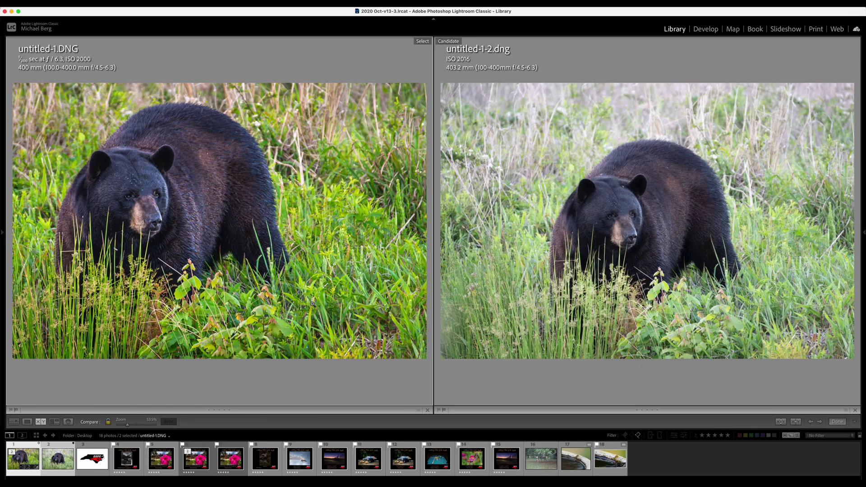
pyautogui.press('e')
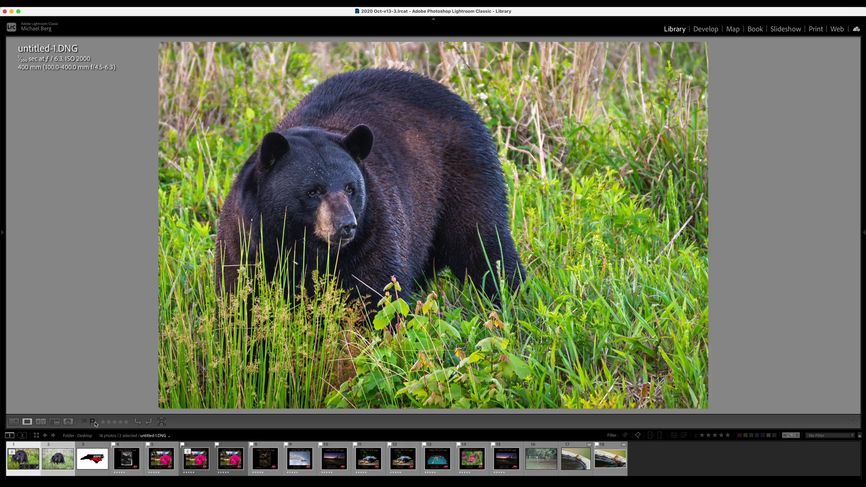
# View North Carolina Map GAPC.jpg, and show the edited bear photo untitled-1.DNG full screen
pyautogui.click(94, 455)
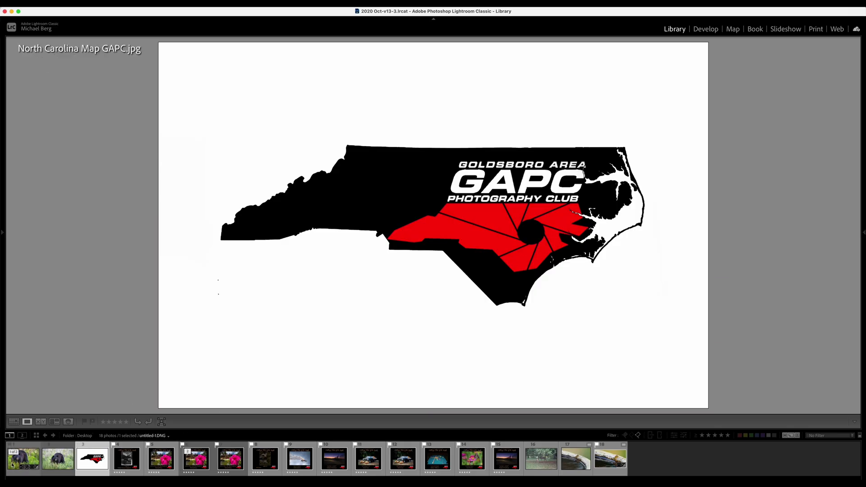
pyautogui.click(12, 464)
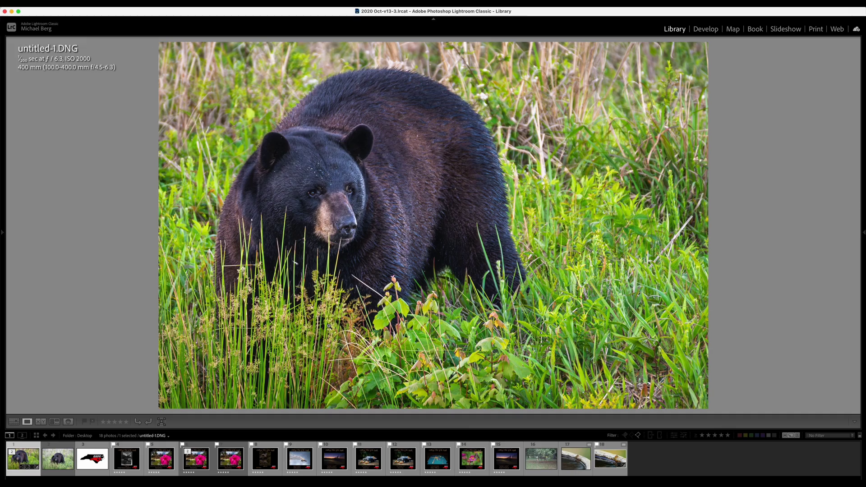
pyautogui.press('f')
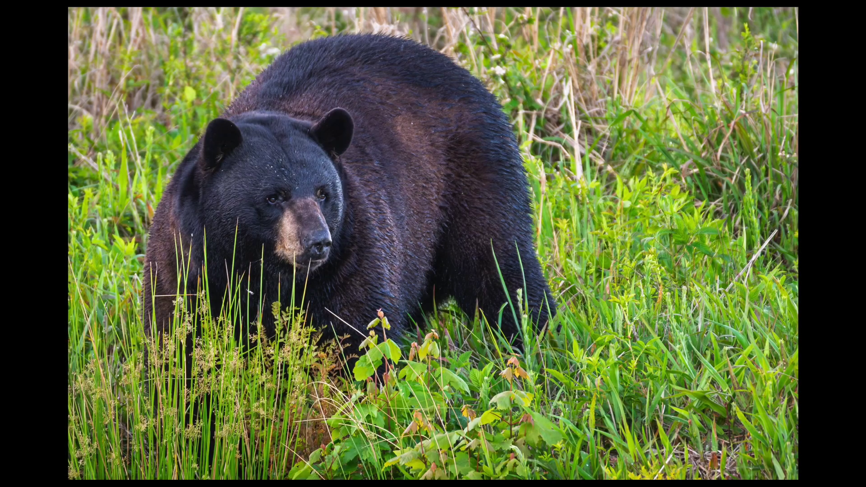